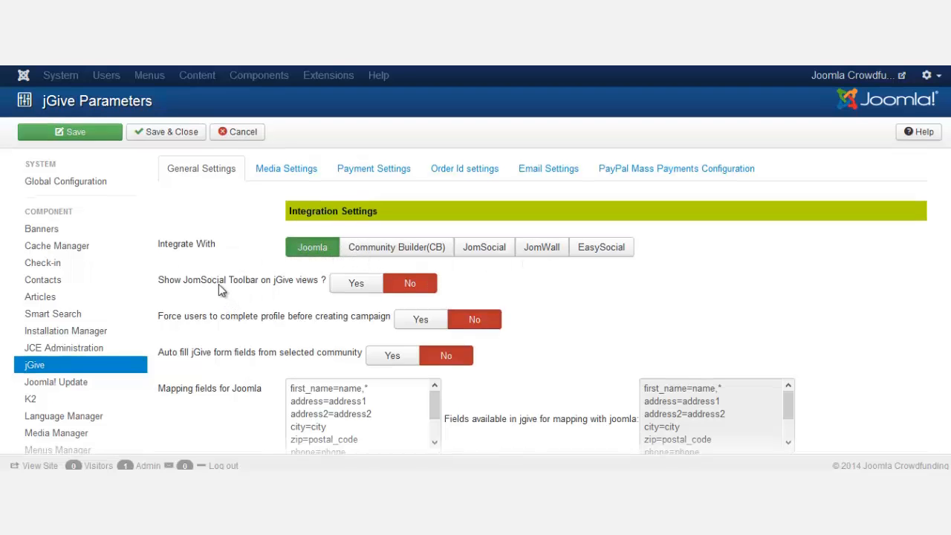
- Set 'Force users to complete profile before creating campaign' to Yes
scroll(218, 284, down, 3)
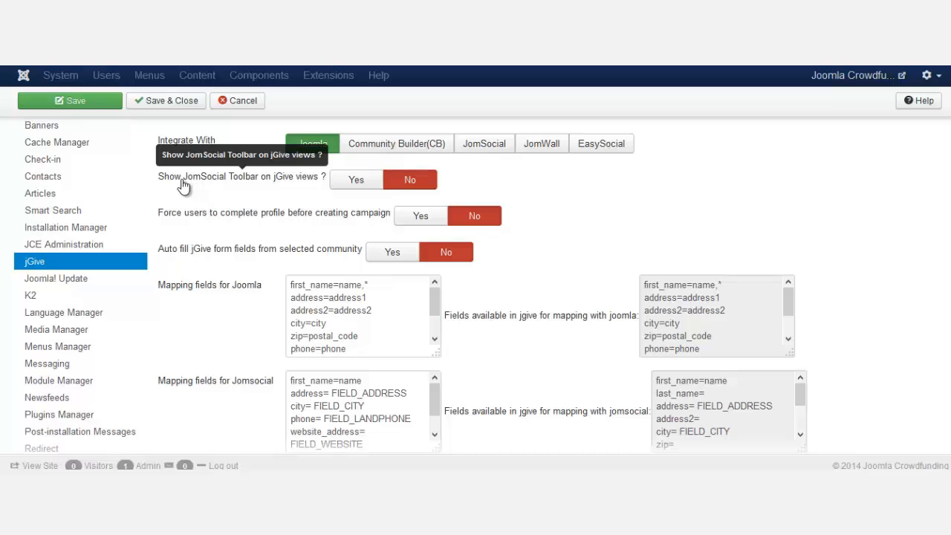
drag(183, 180, 228, 185)
click(247, 187)
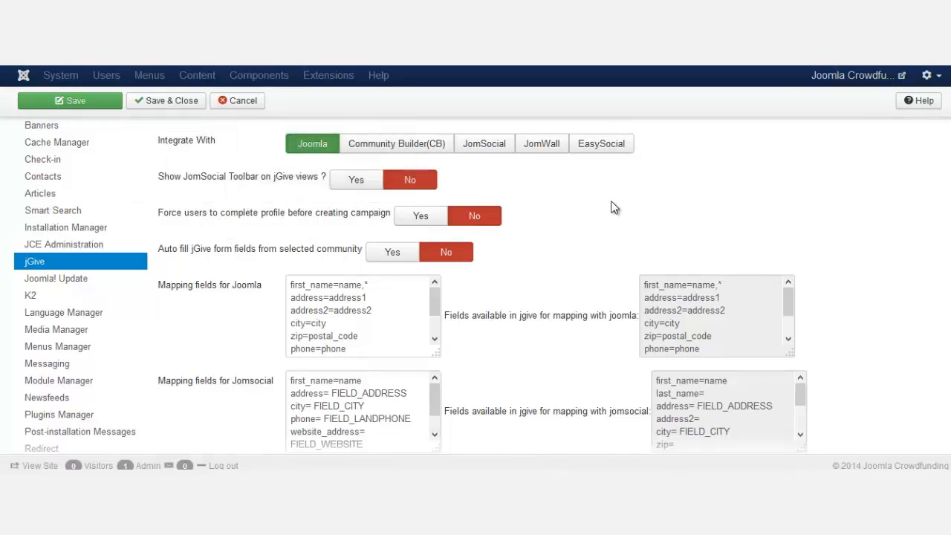
click(423, 217)
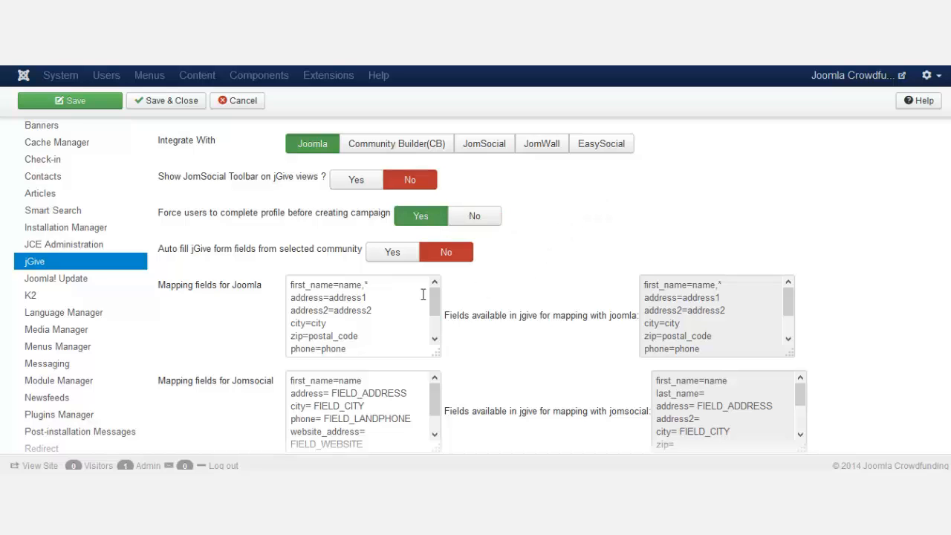
- Toggle the Auto fill form fields option on and off
mouse_move(225, 259)
scroll(587, 257, down, 3)
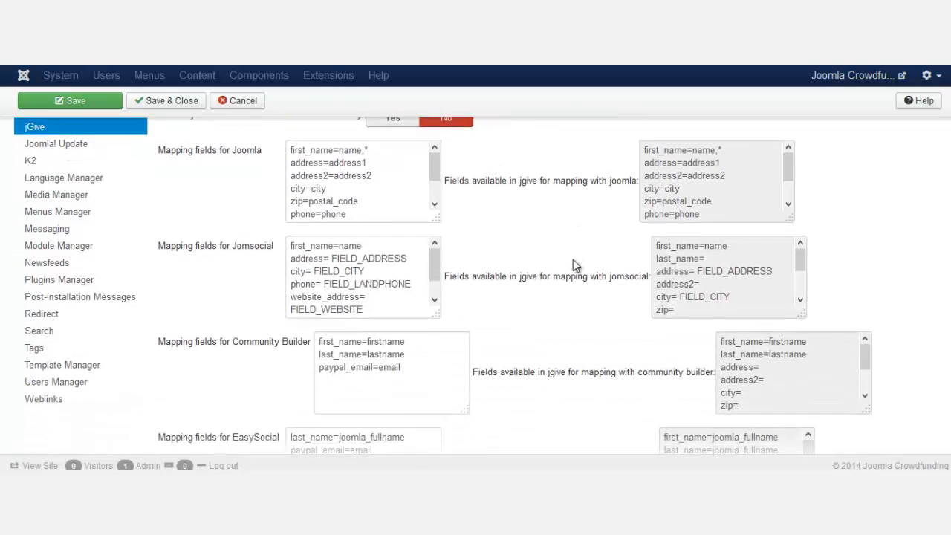
scroll(577, 263, up, 3)
click(390, 256)
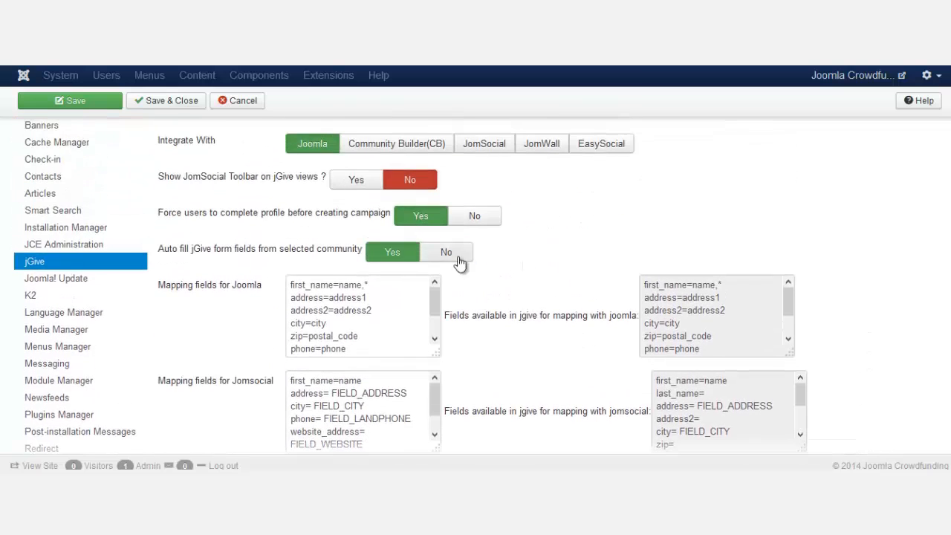
click(448, 253)
- Choose United States as the default country in Campaign creation settings
scroll(512, 308, down, 7)
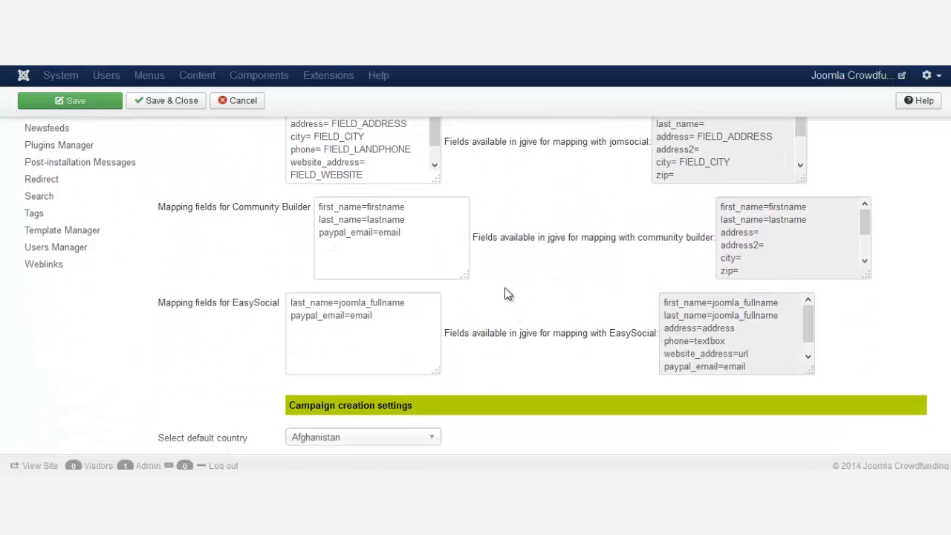
scroll(426, 250, down, 3)
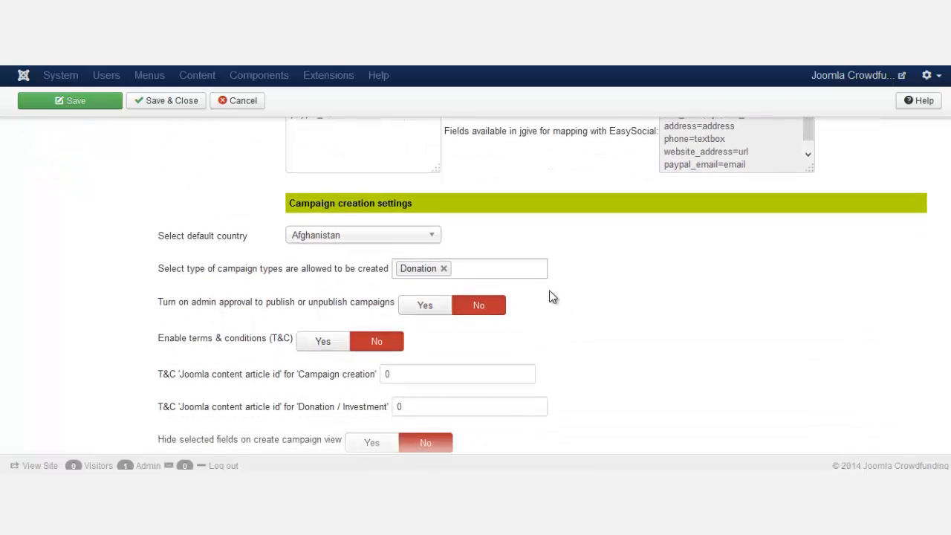
click(370, 236)
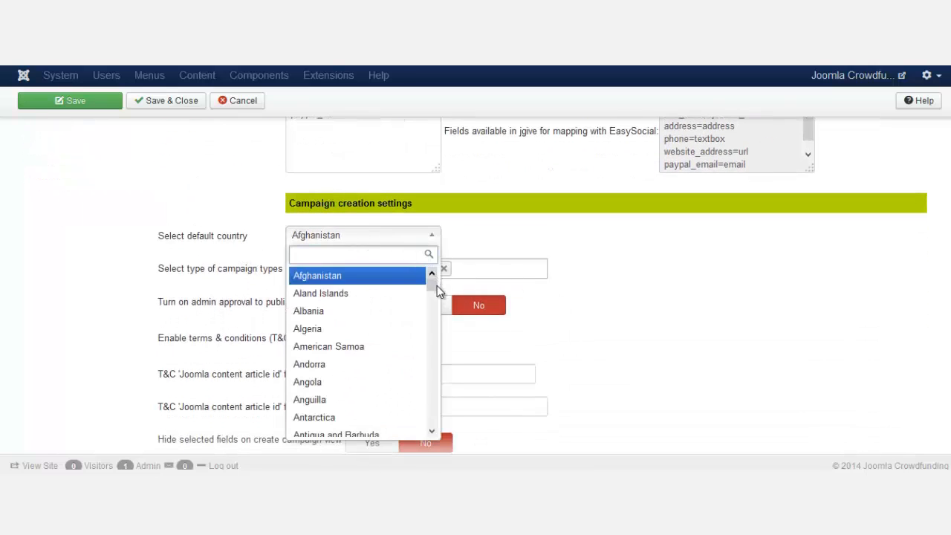
drag(432, 283, 430, 408)
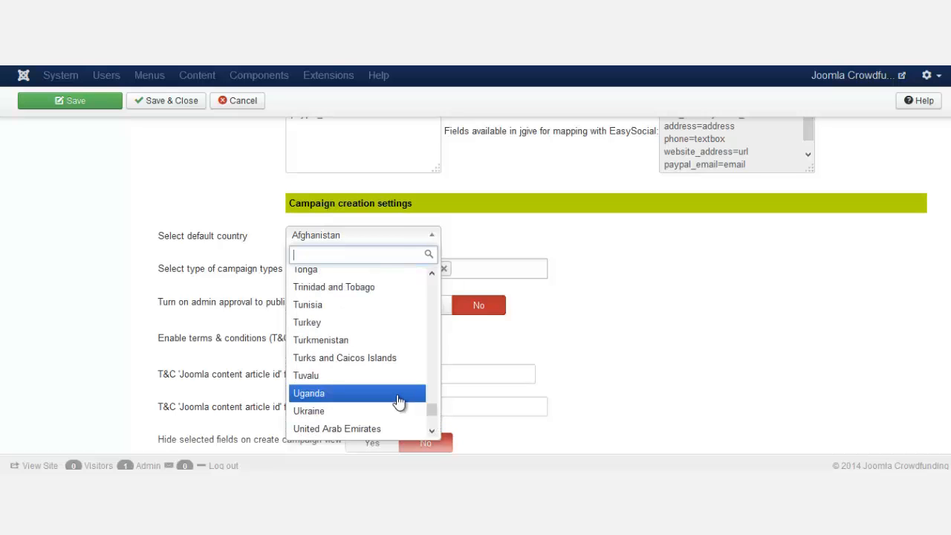
scroll(397, 400, down, 2)
click(395, 414)
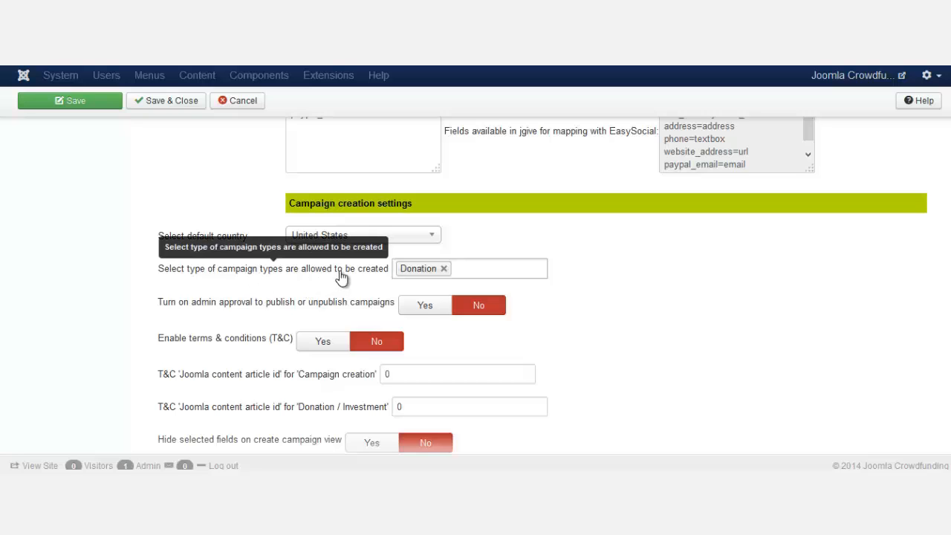
- Add Investment to the allowed campaign types alongside Donation
click(499, 270)
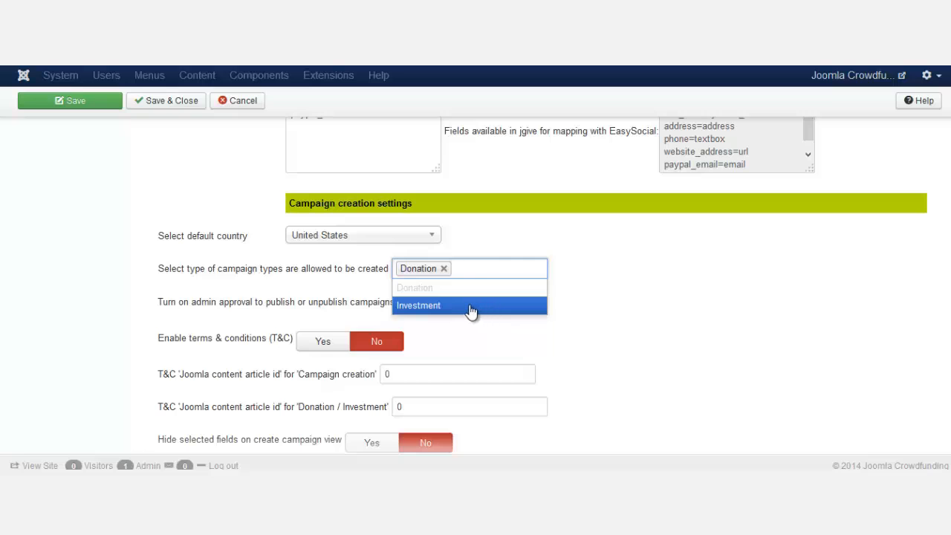
click(585, 271)
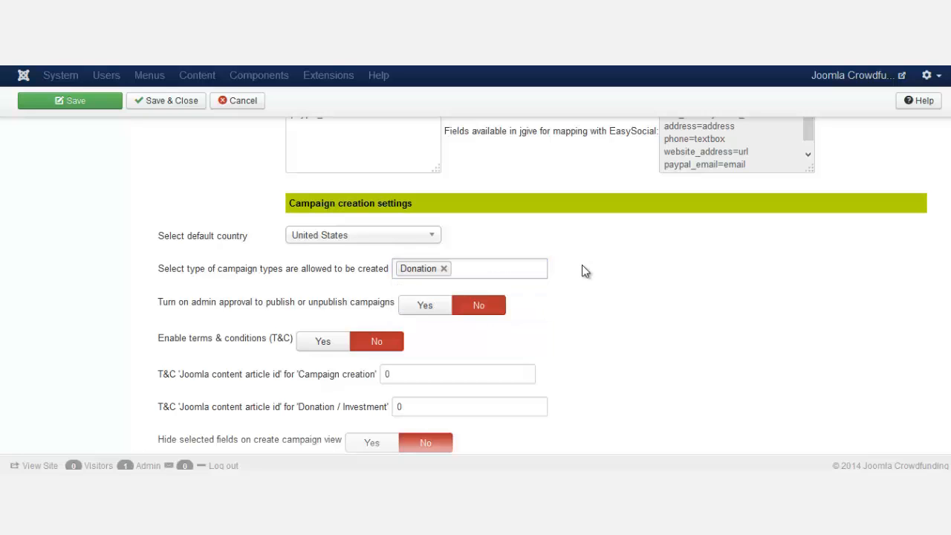
click(501, 270)
click(468, 308)
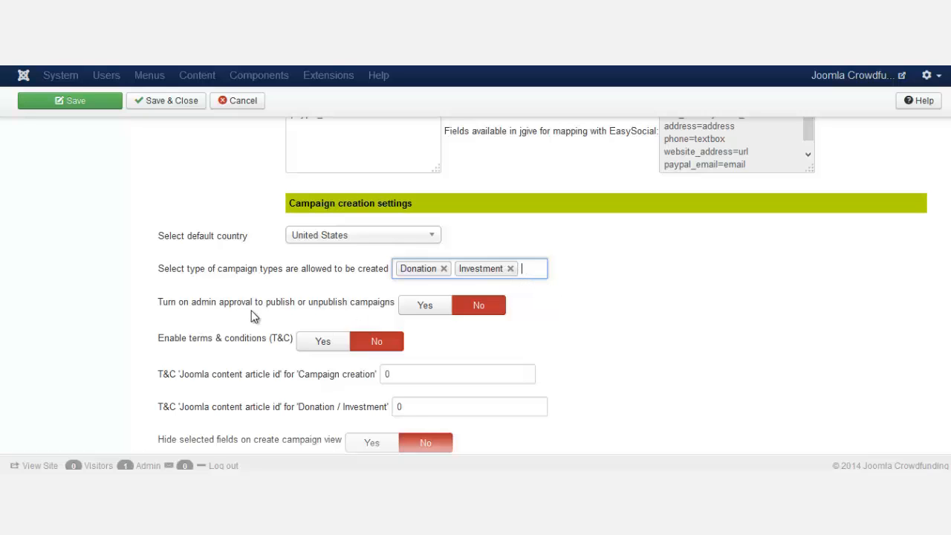
- Set admin approval for publishing campaigns to Yes and review the T&C rows below
click(424, 310)
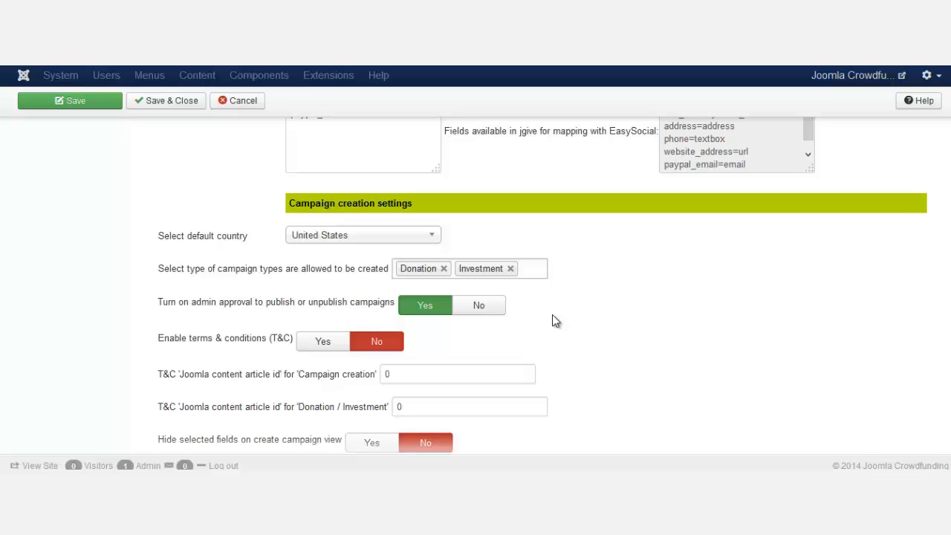
scroll(558, 309, down, 1)
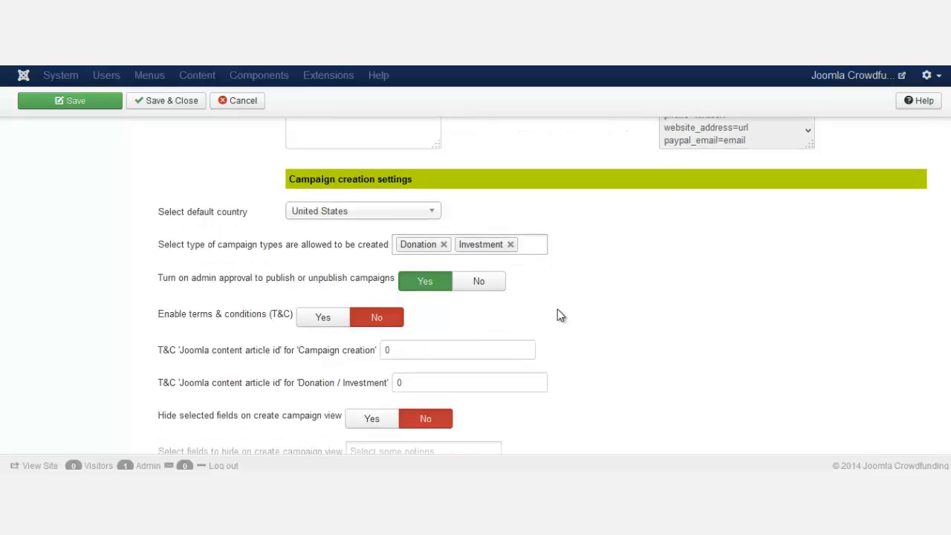
scroll(576, 303, up, 1)
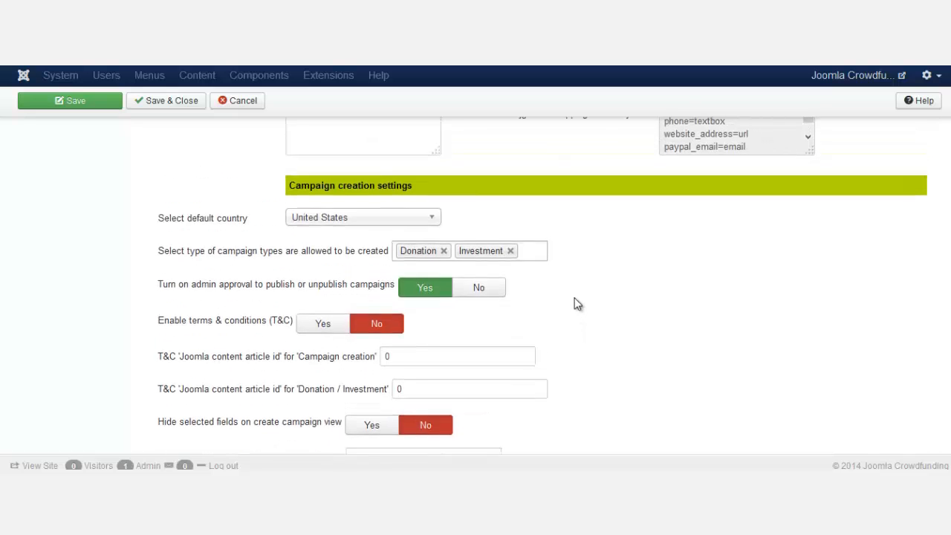
scroll(529, 338, down, 1)
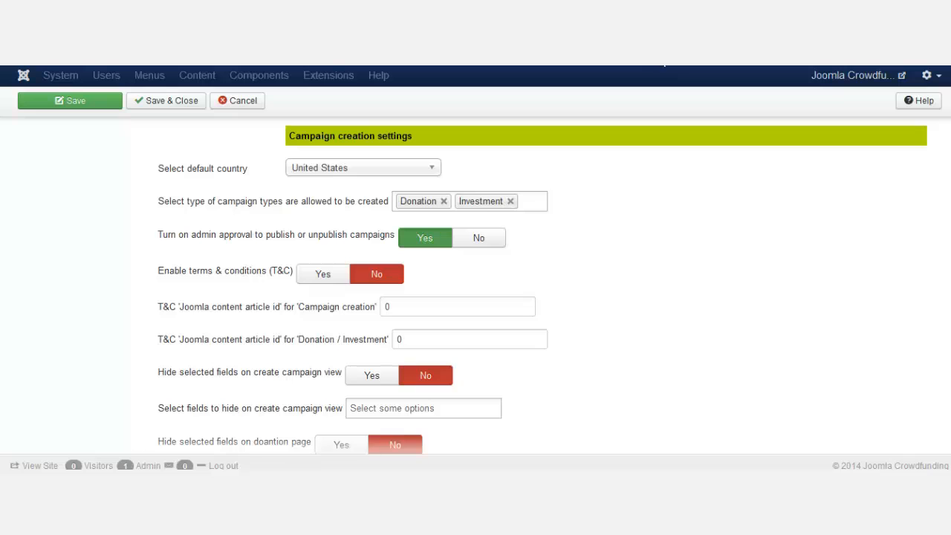
key(ctrl+t)
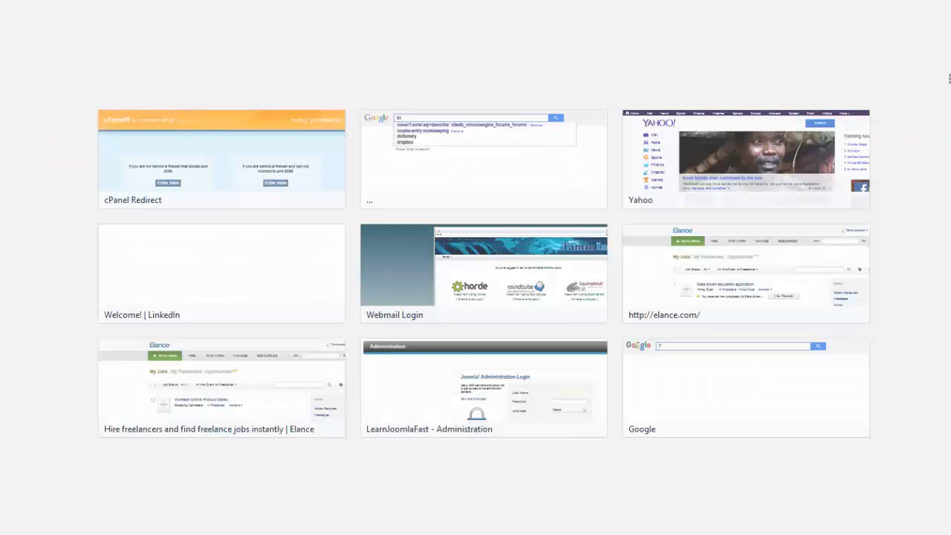
text(kickstarter)
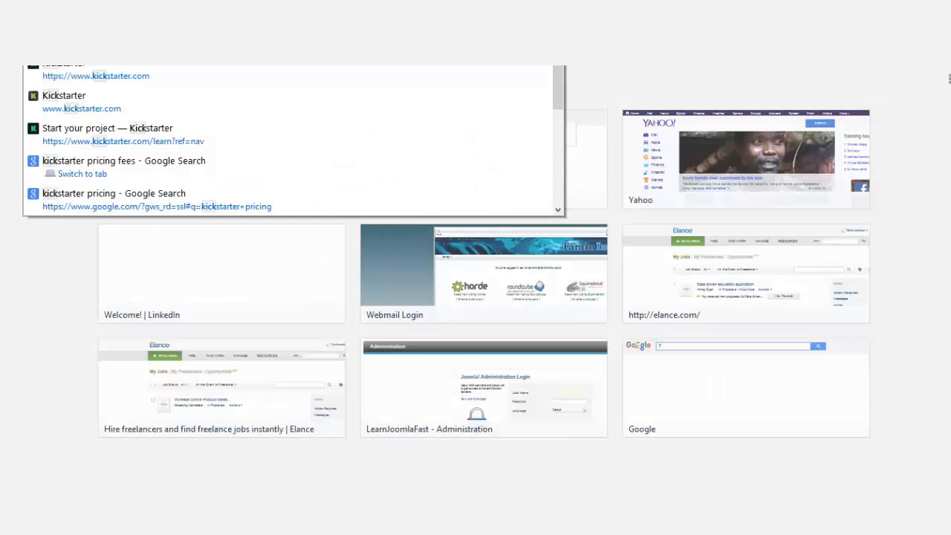
key(Return)
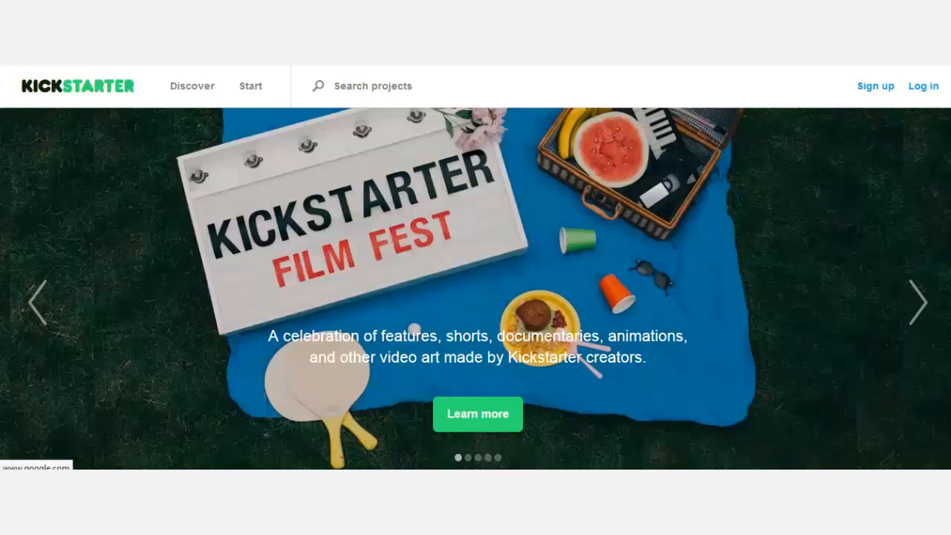
scroll(950, 383, down, 1)
scroll(950, 383, down, 10)
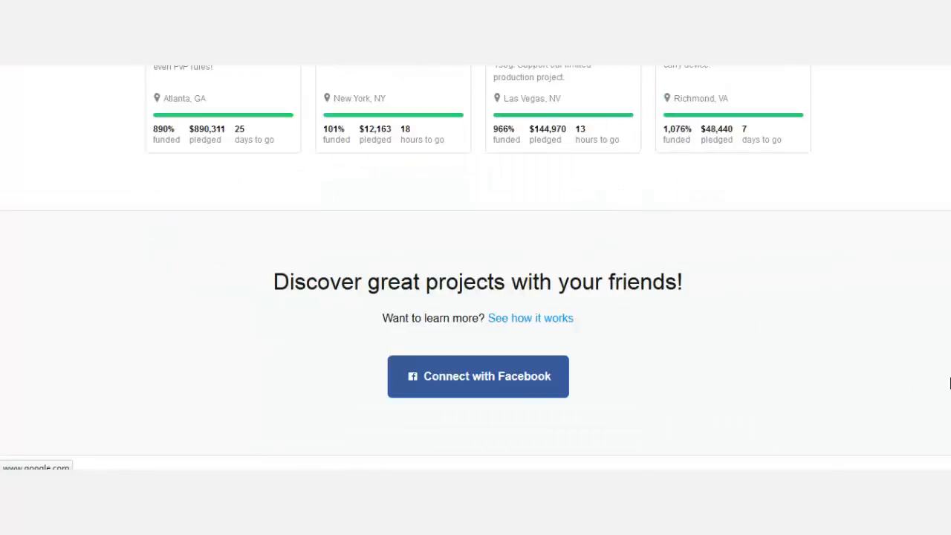
scroll(950, 383, down, 5)
scroll(756, 396, down, 2)
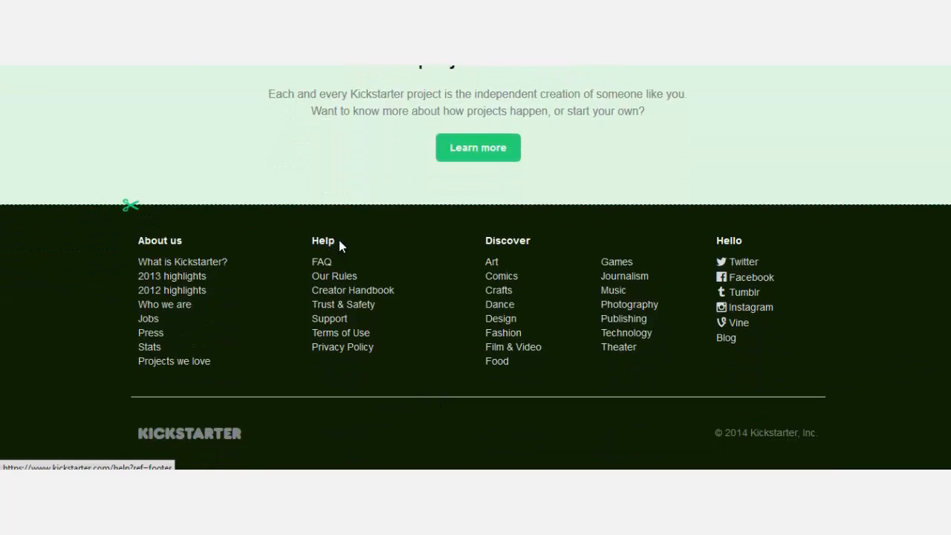
drag(338, 243, 314, 242)
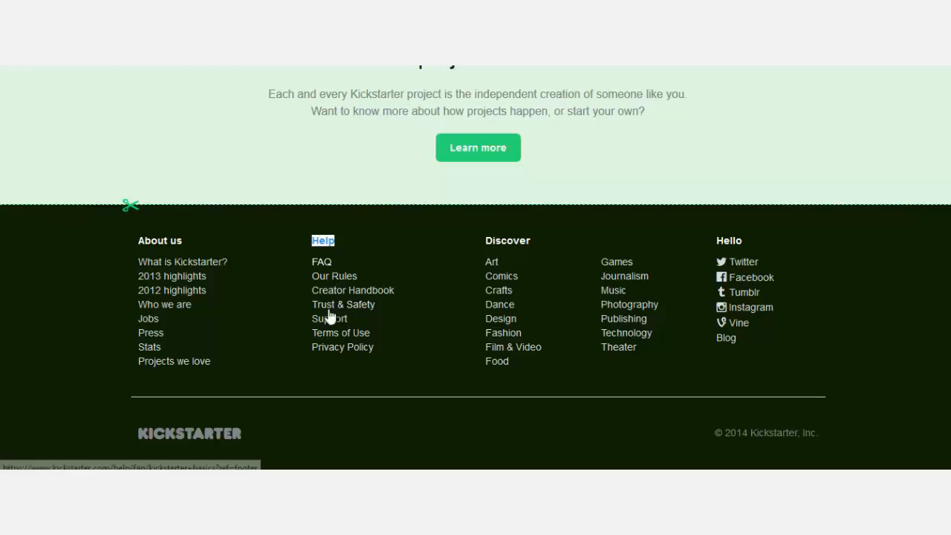
click(415, 206)
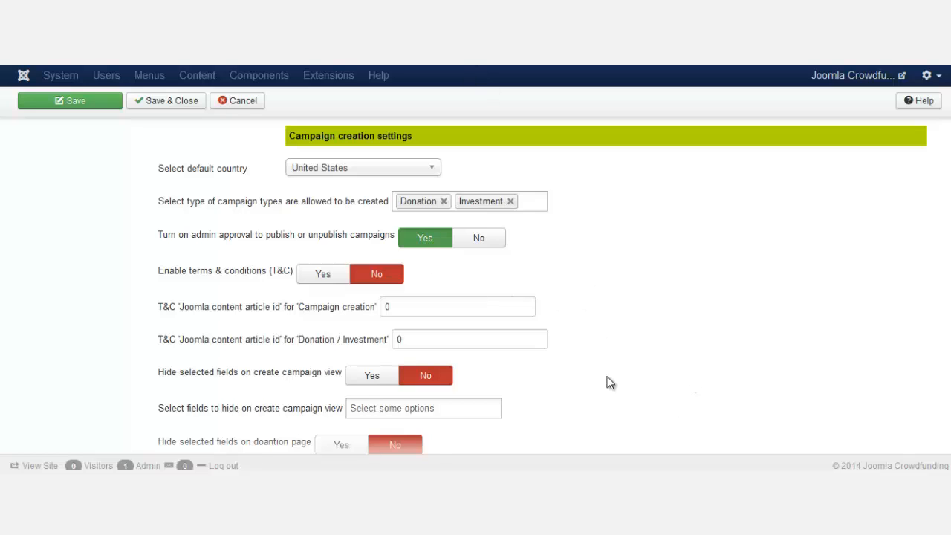
- Enable terms & conditions, then go to Content > Article Manager
click(321, 279)
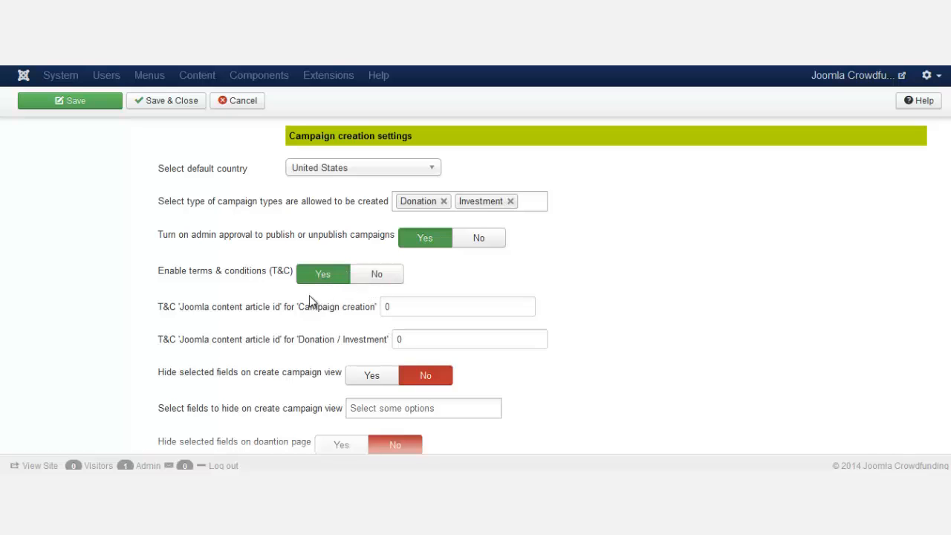
mouse_move(306, 303)
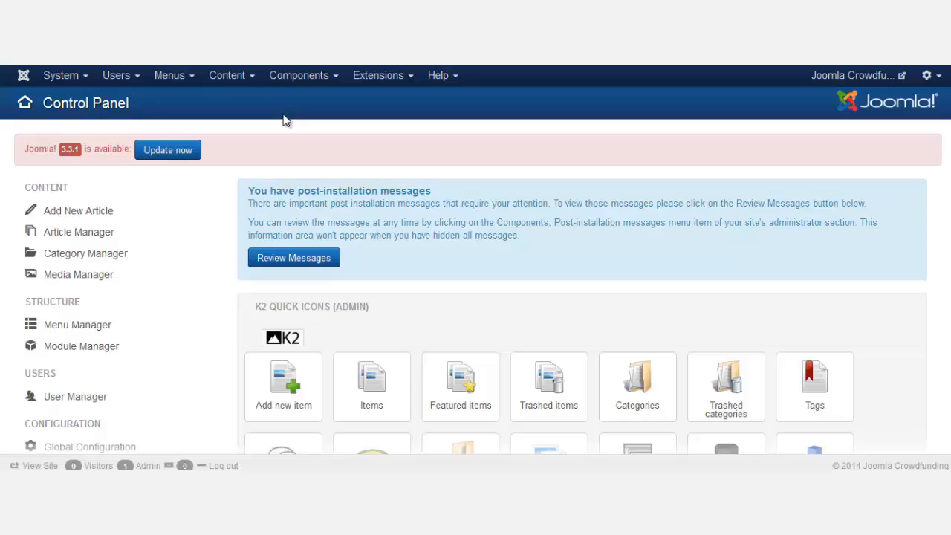
click(233, 75)
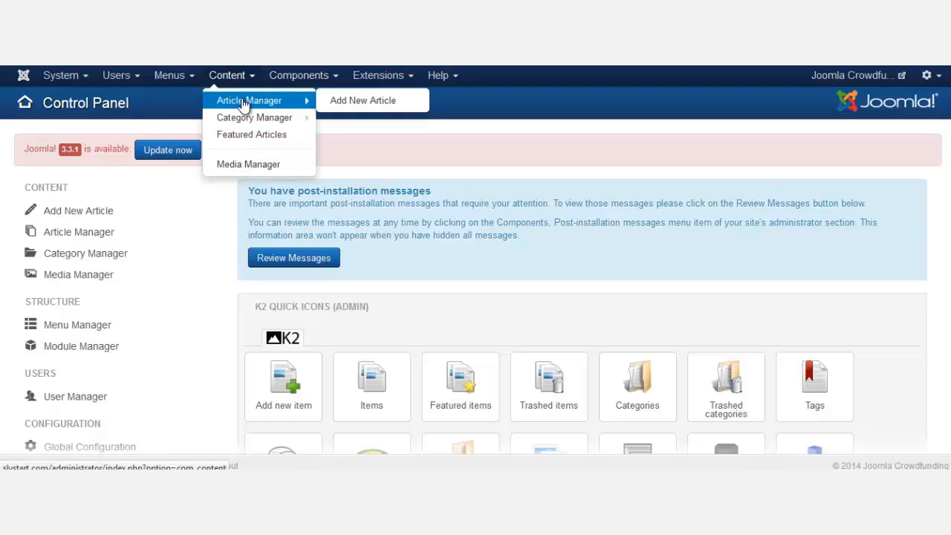
click(243, 103)
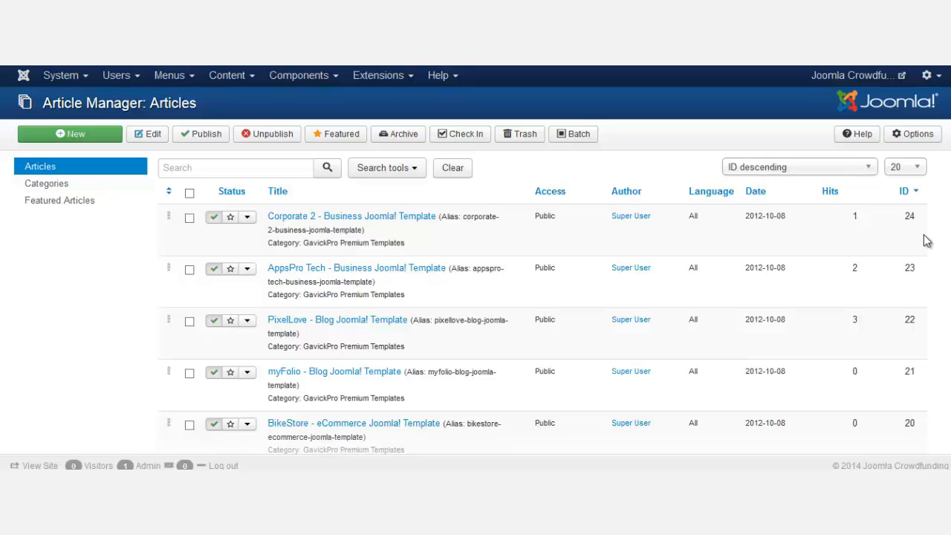
drag(916, 216, 906, 215)
drag(904, 268, 928, 270)
scroll(902, 197, down, 3)
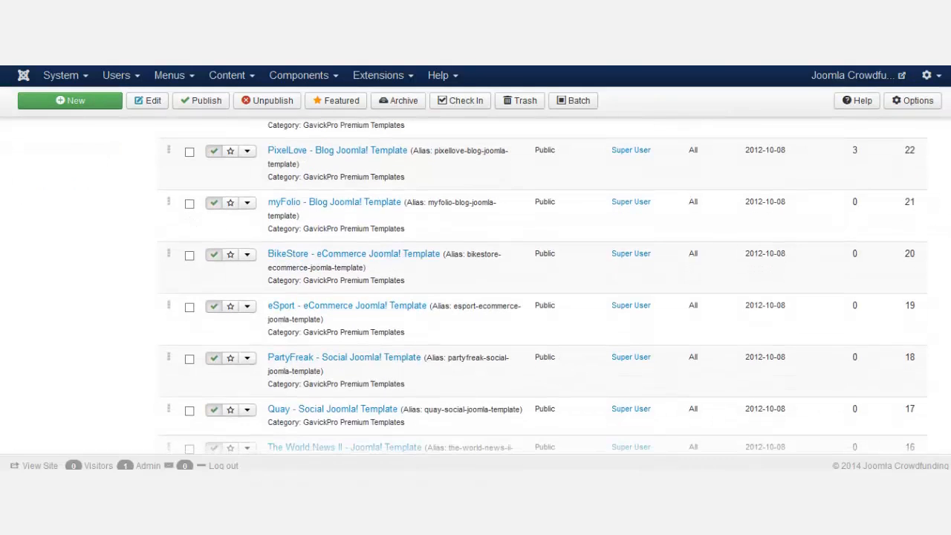
scroll(901, 198, up, 3)
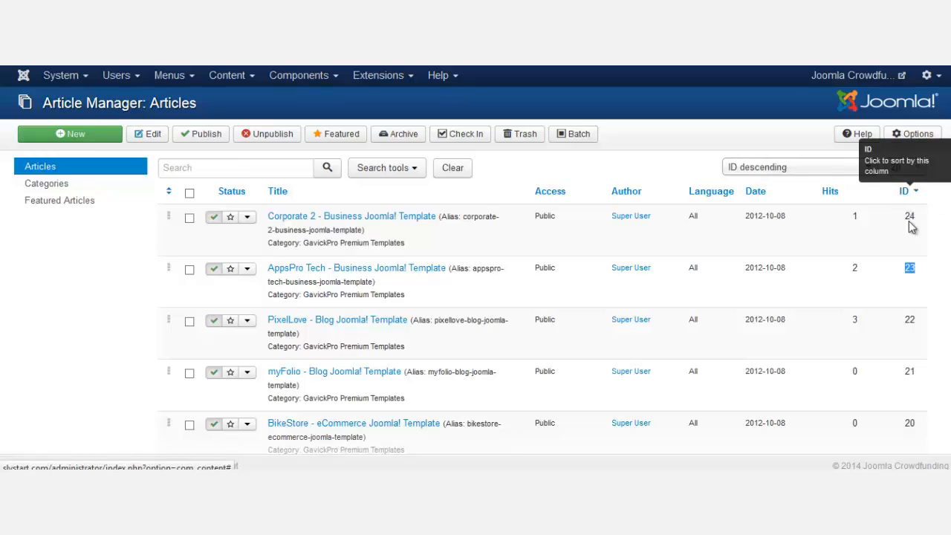
scroll(921, 267, down, 2)
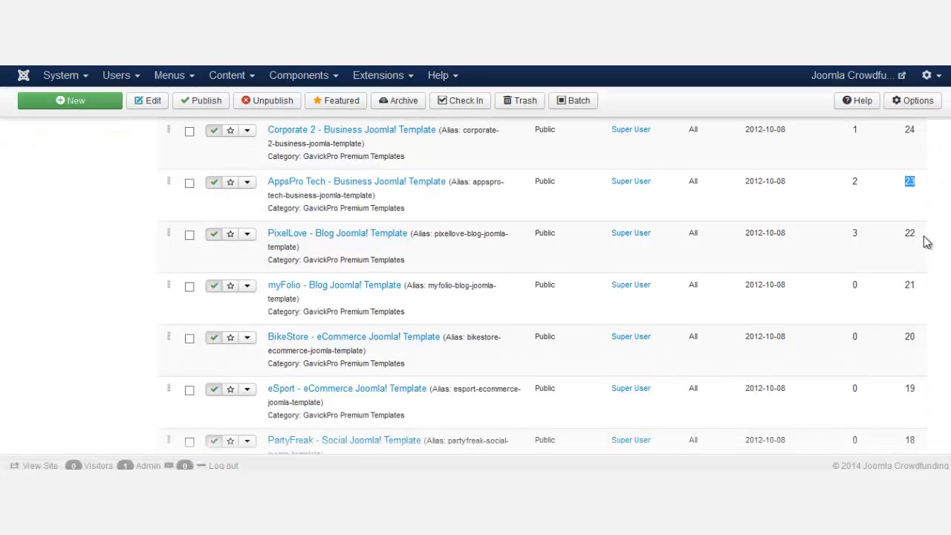
drag(926, 243, 915, 257)
click(914, 282)
double_click(910, 283)
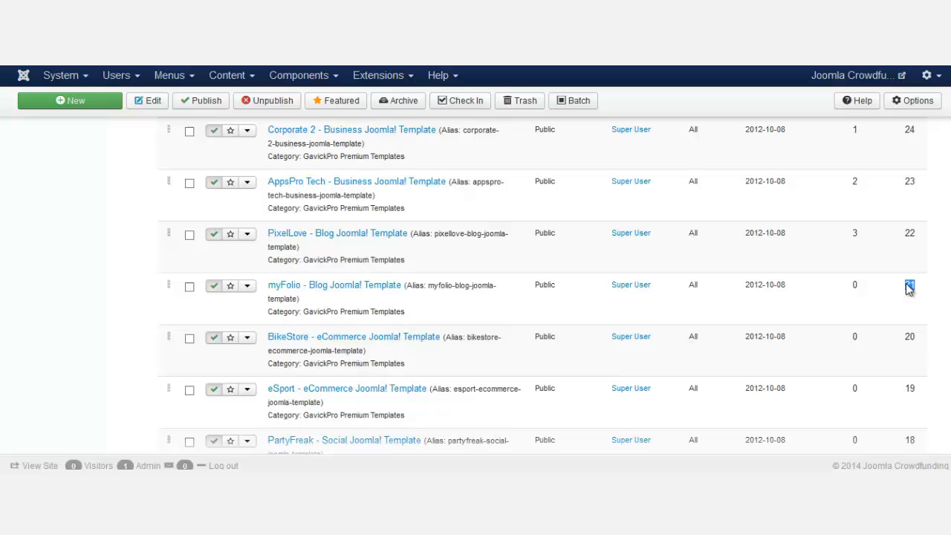
double_click(904, 339)
scroll(543, 286, down, 6)
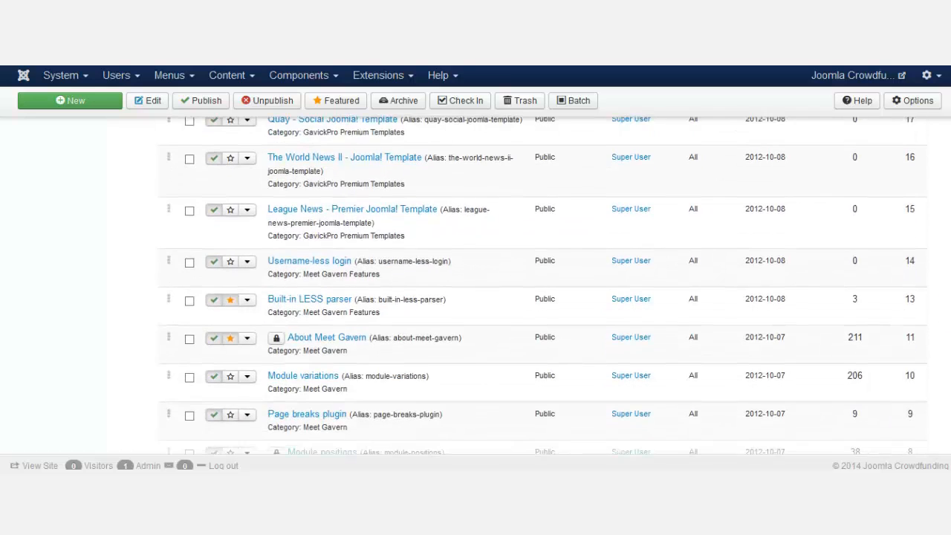
scroll(542, 286, up, 6)
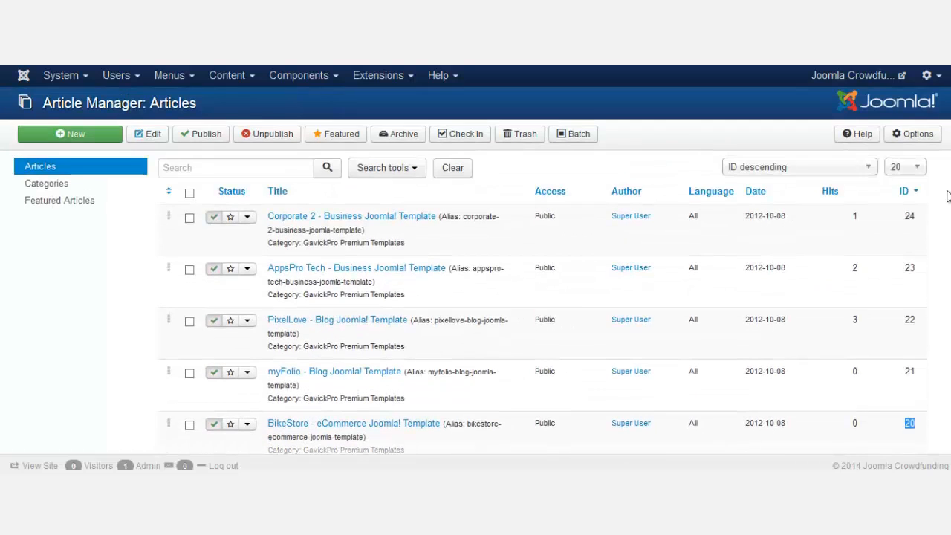
click(948, 195)
- Start a new article titled 'Terms and condition for campaigns creation'
click(69, 138)
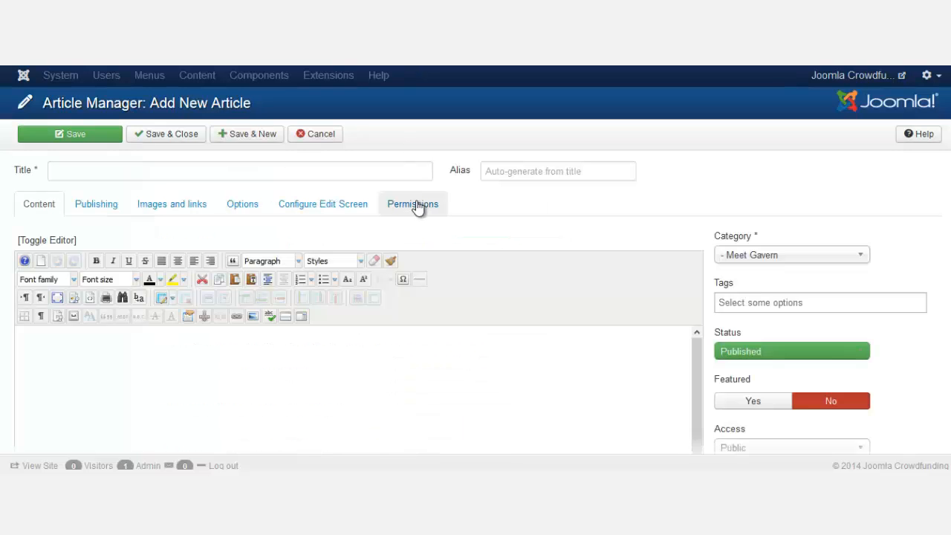
scroll(475, 297, down, 3)
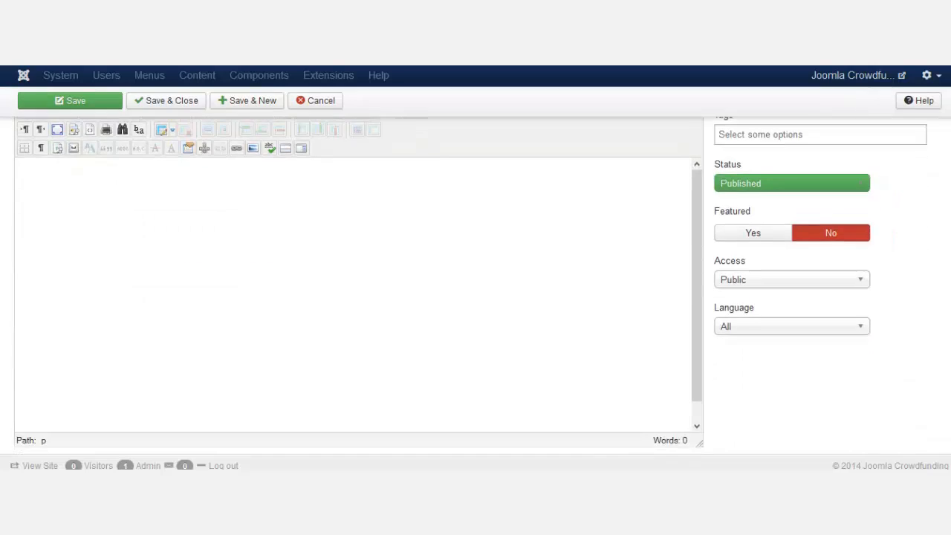
scroll(348, 299, up, 3)
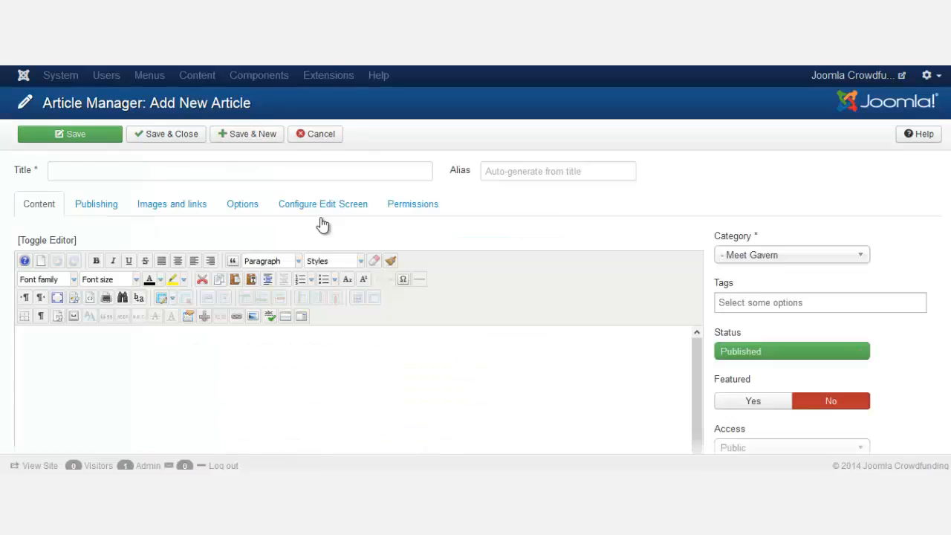
click(261, 174)
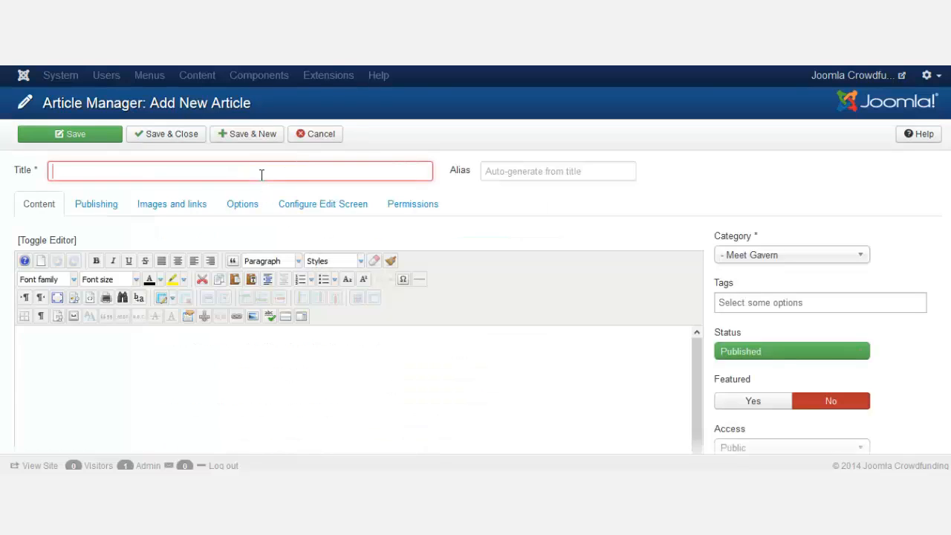
text(Terms and c)
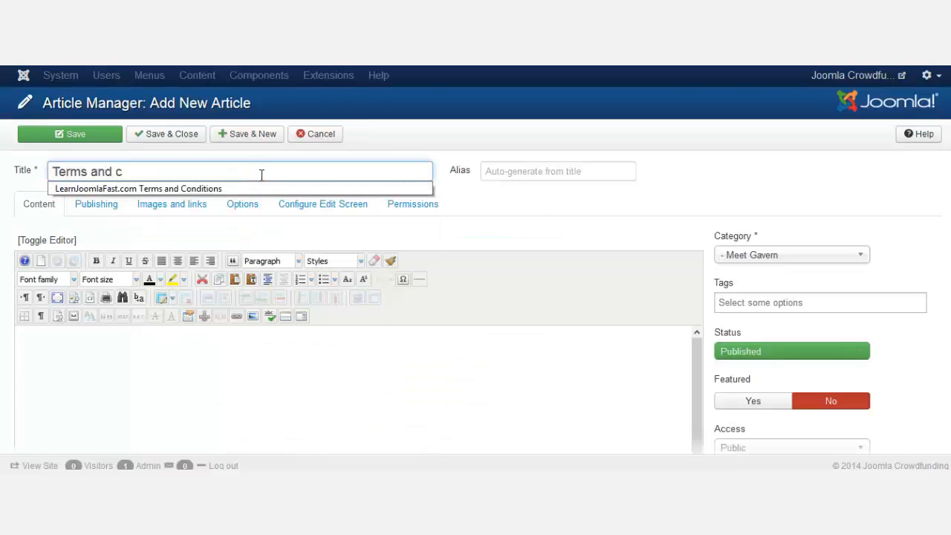
text(ondition fo)
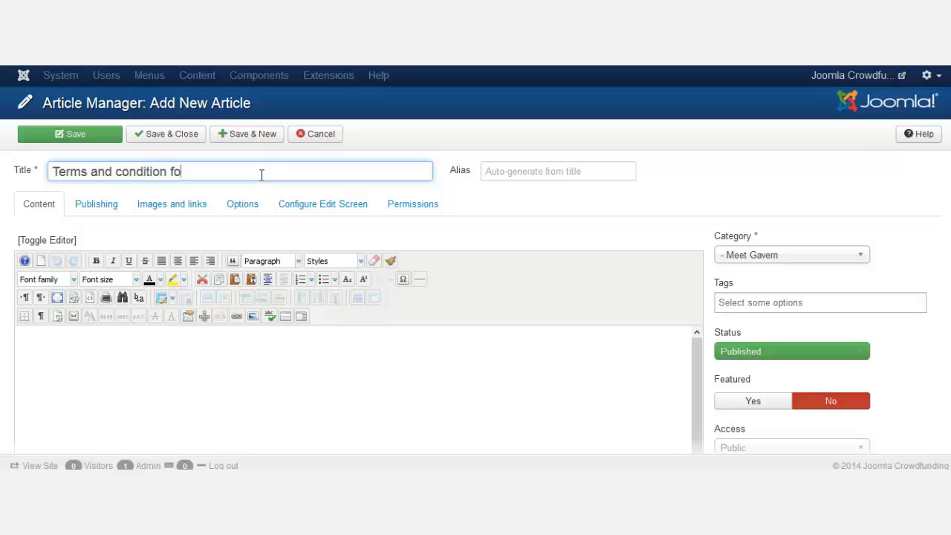
text(r co)
key(BackSpace)
text(ampaigns)
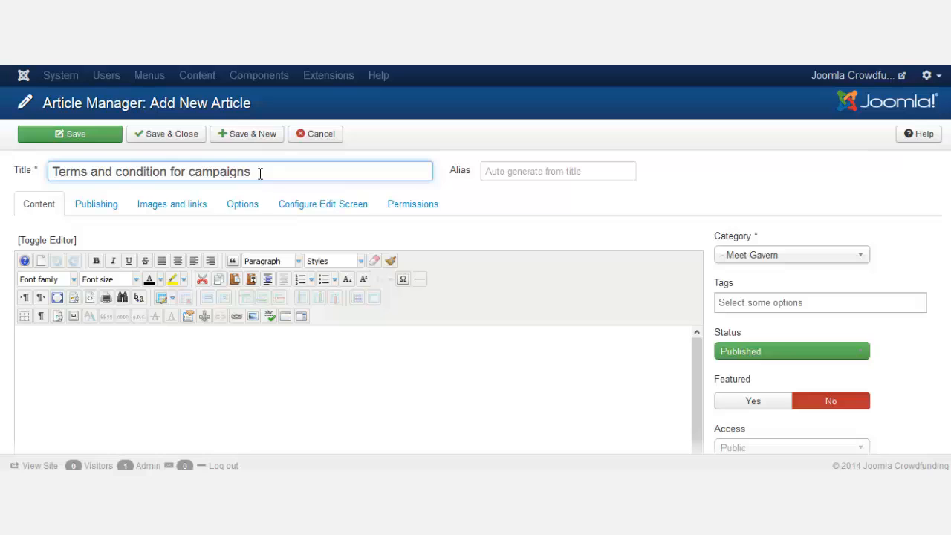
key(BackSpace)
text( creation)
- Copy the article title into the article body
triple_click(260, 176)
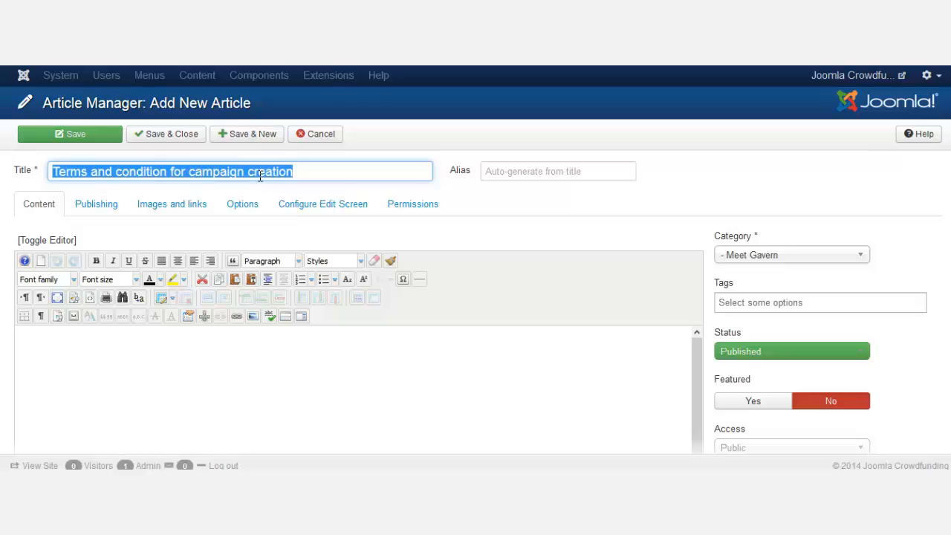
key(ctrl+c)
click(268, 389)
key(ctrl+v)
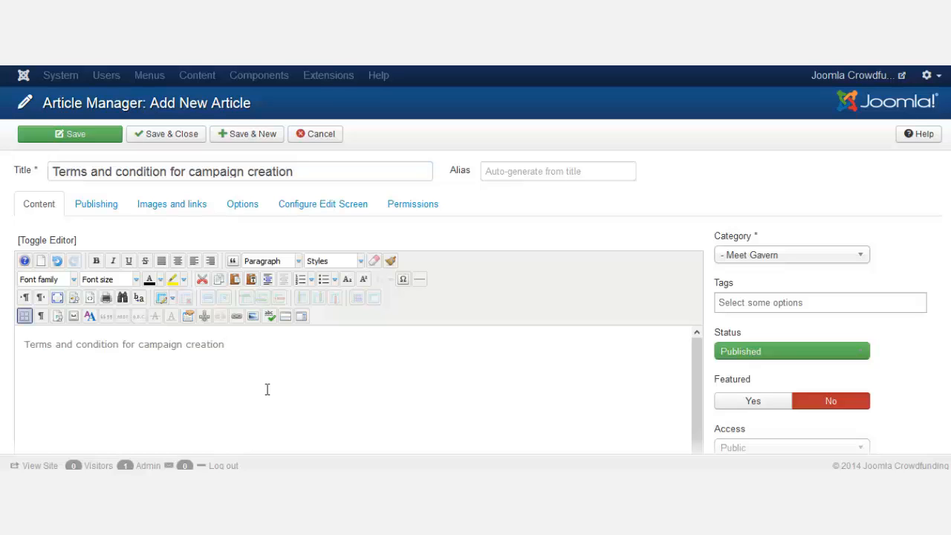
scroll(309, 368, down, 1)
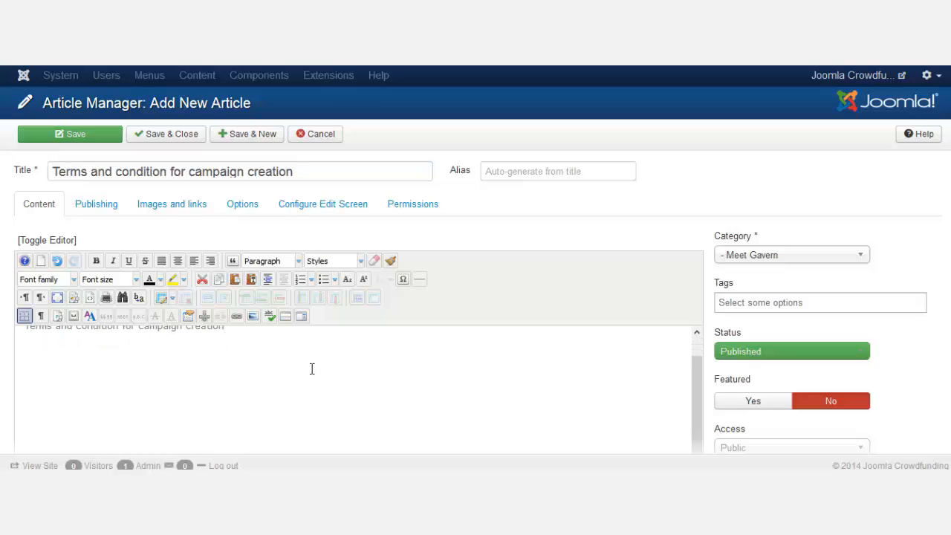
scroll(312, 368, up, 1)
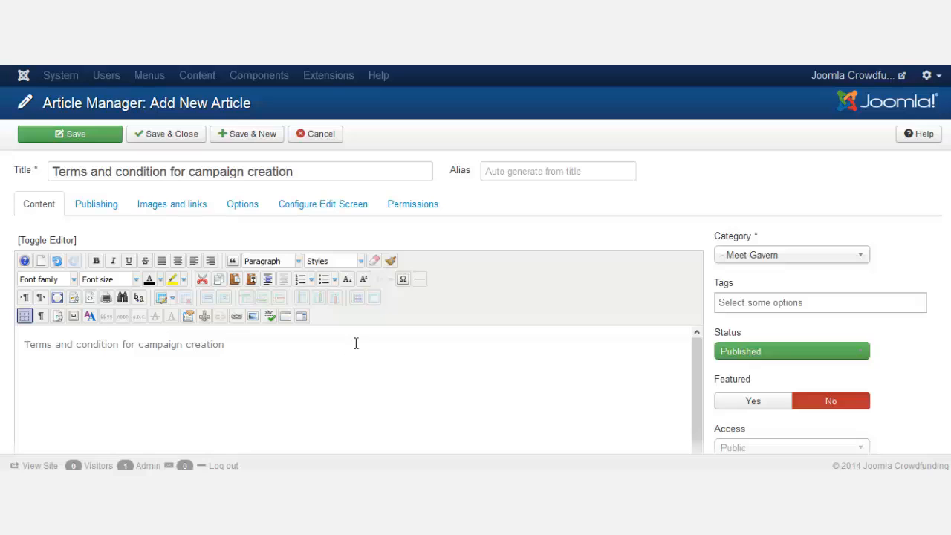
- Keep Meet Gavern as the category and save with Save & New
click(861, 266)
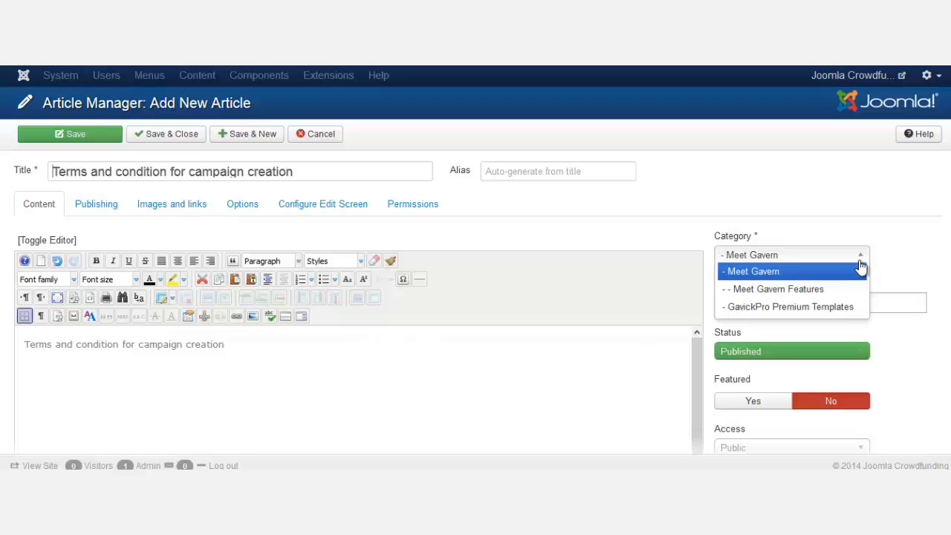
click(860, 264)
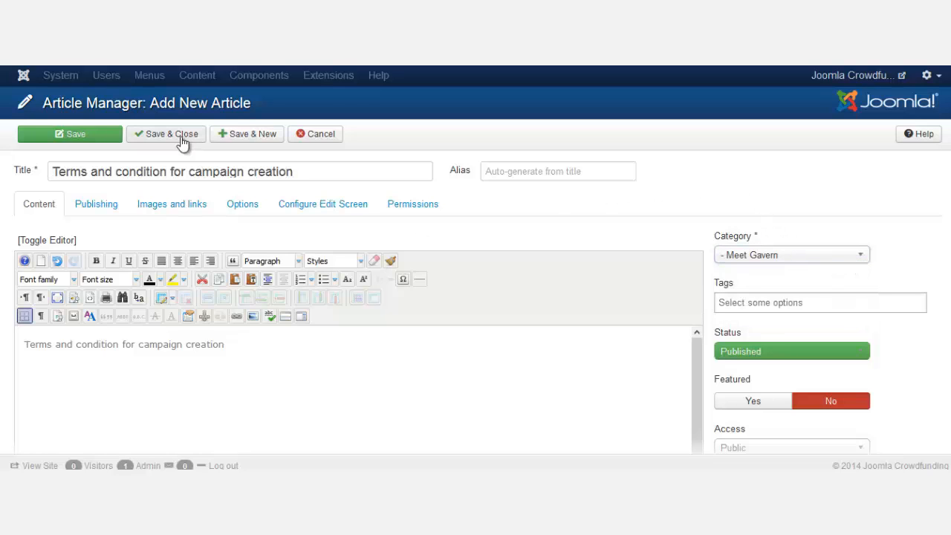
click(265, 142)
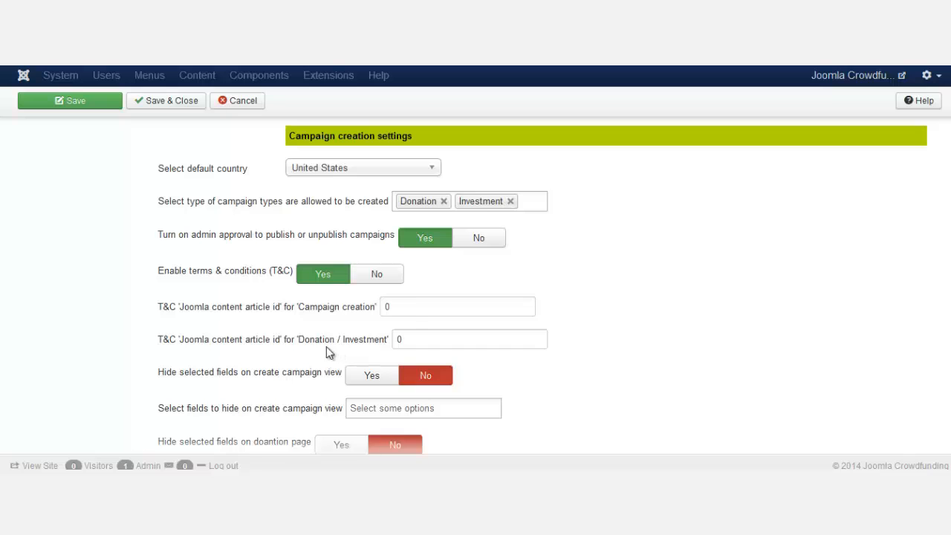
- Title the article 'Terms and conditions for donation', paste it as the body, and Save & Close
mouse_move(315, 348)
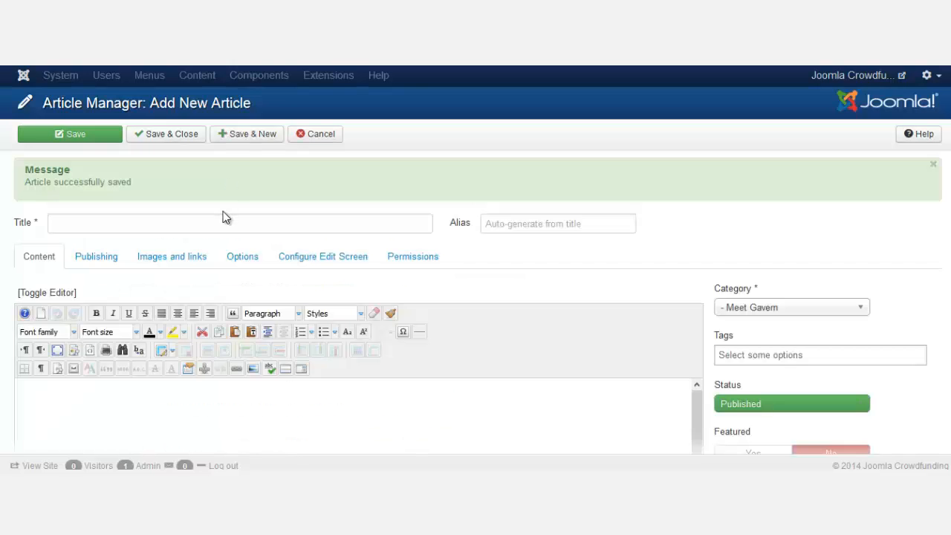
click(223, 226)
text(T)
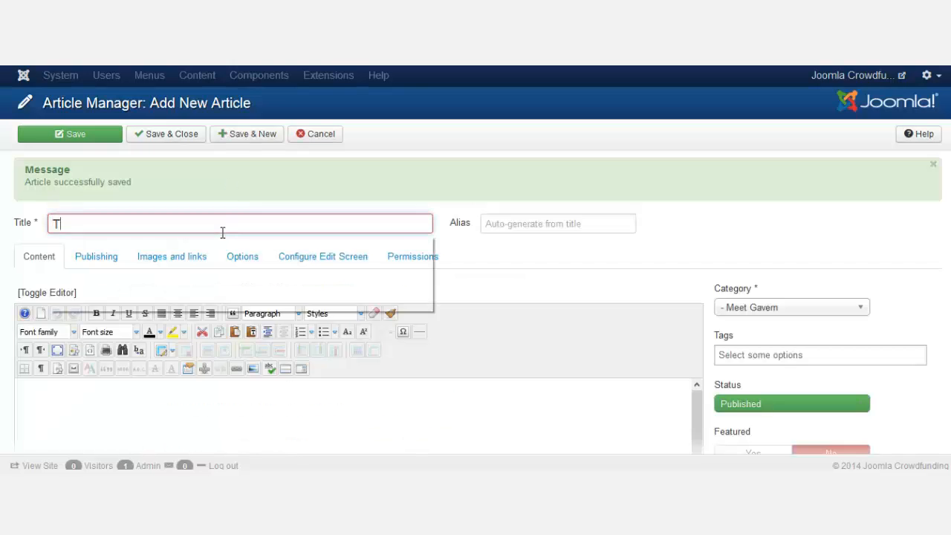
text(erms and conditio)
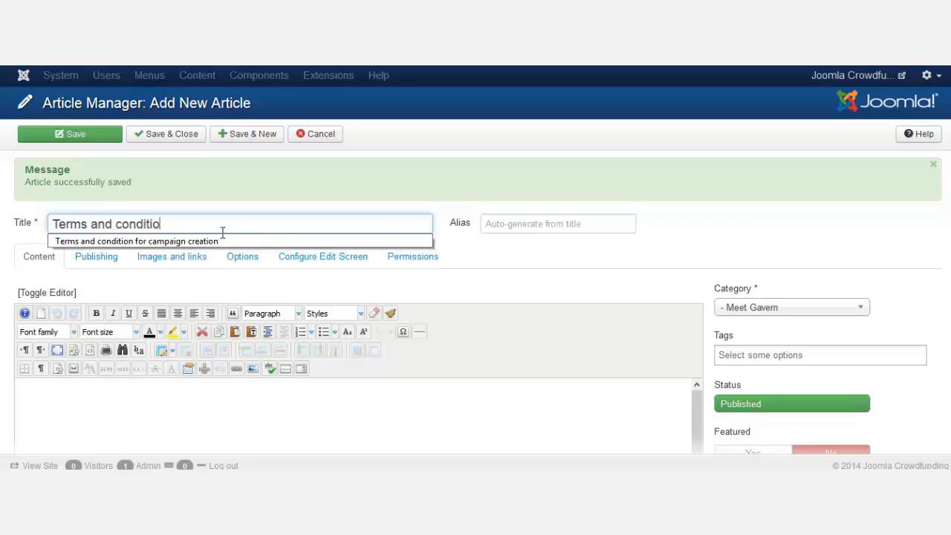
text(ns for )
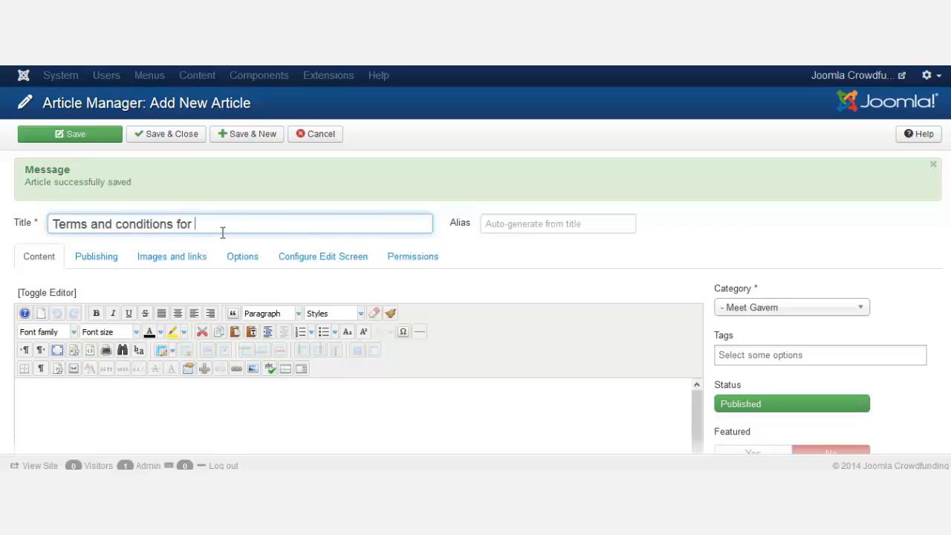
text(donations)
key(ctrl+a)
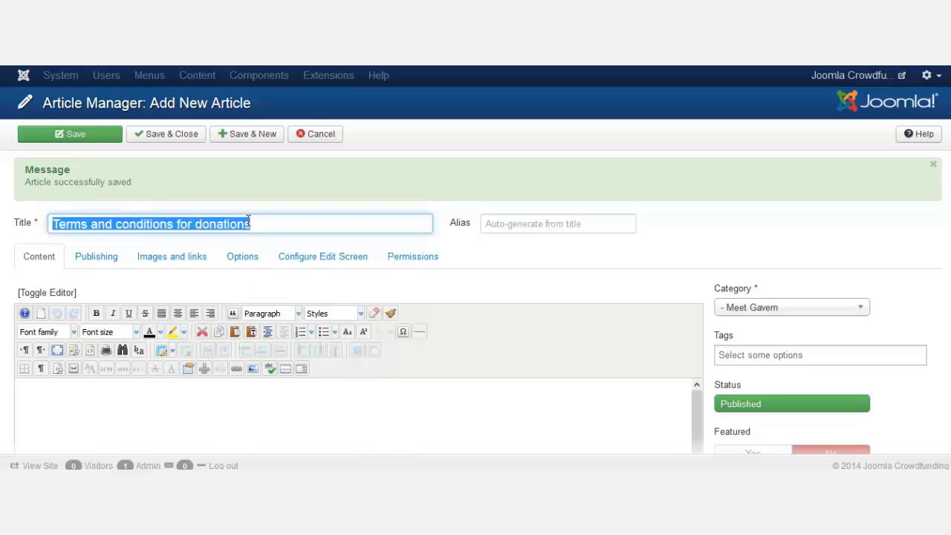
click(266, 424)
key(ctrl+v)
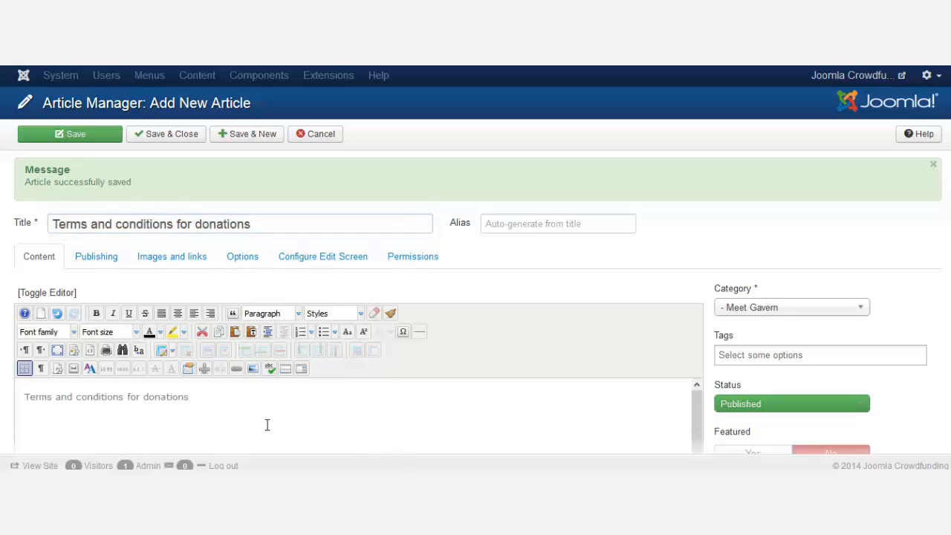
scroll(930, 290, down, 2)
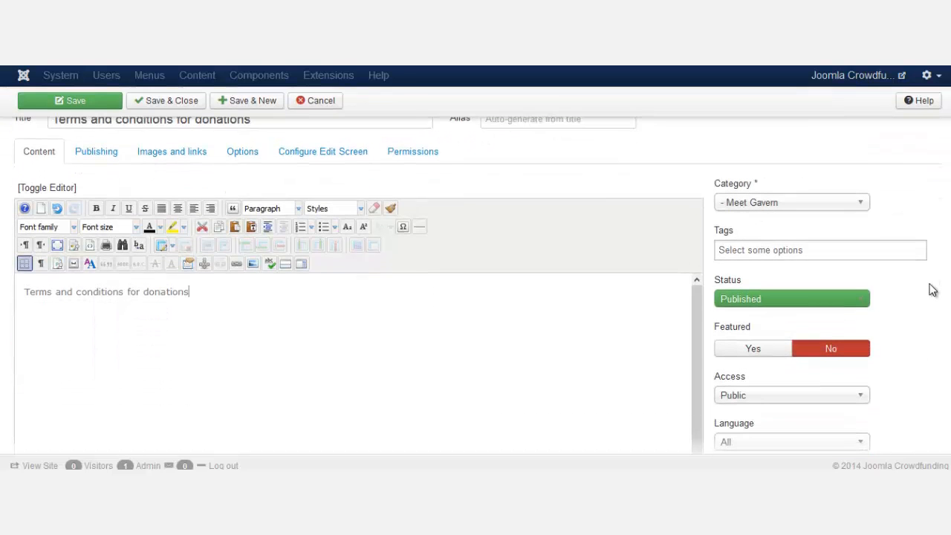
scroll(931, 290, down, 3)
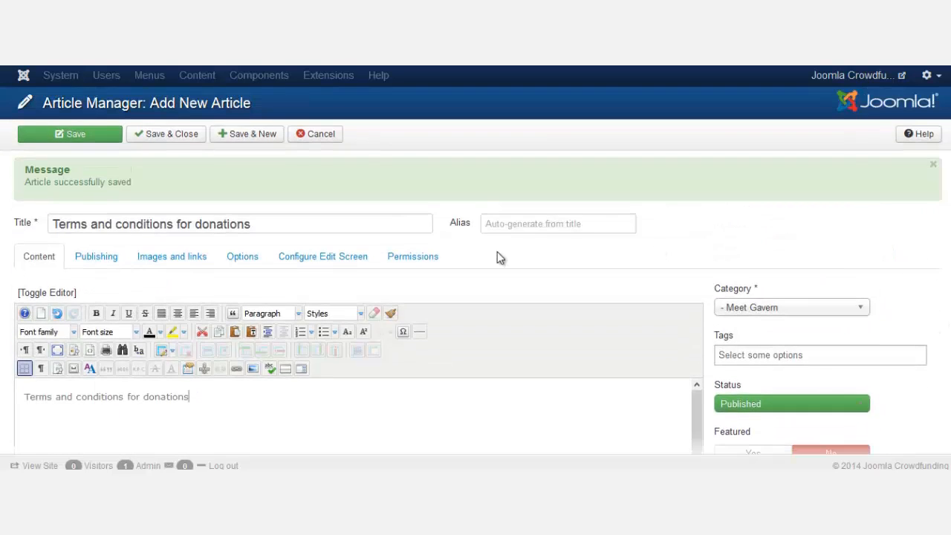
click(180, 135)
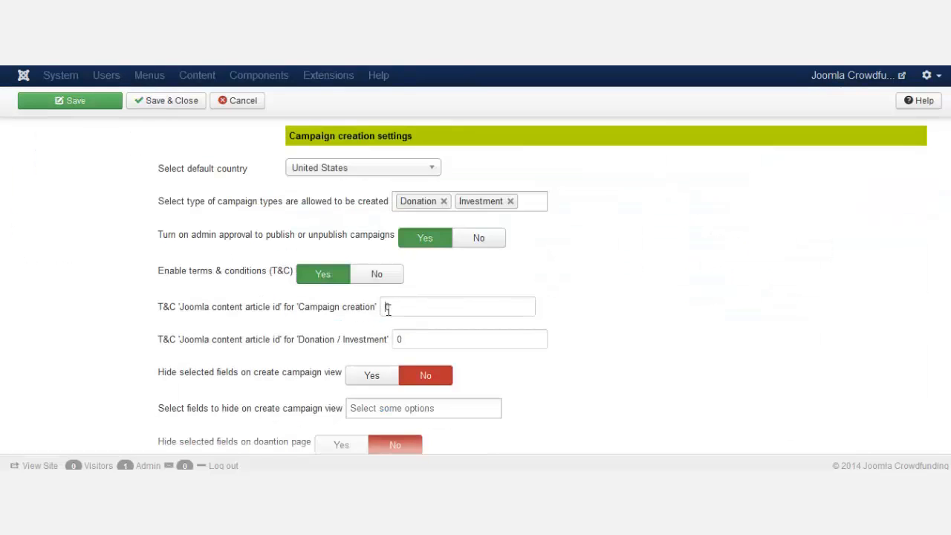
- Enter 25 as the T&C article ID for campaign creation and donation/investment
double_click(387, 306)
text(2)
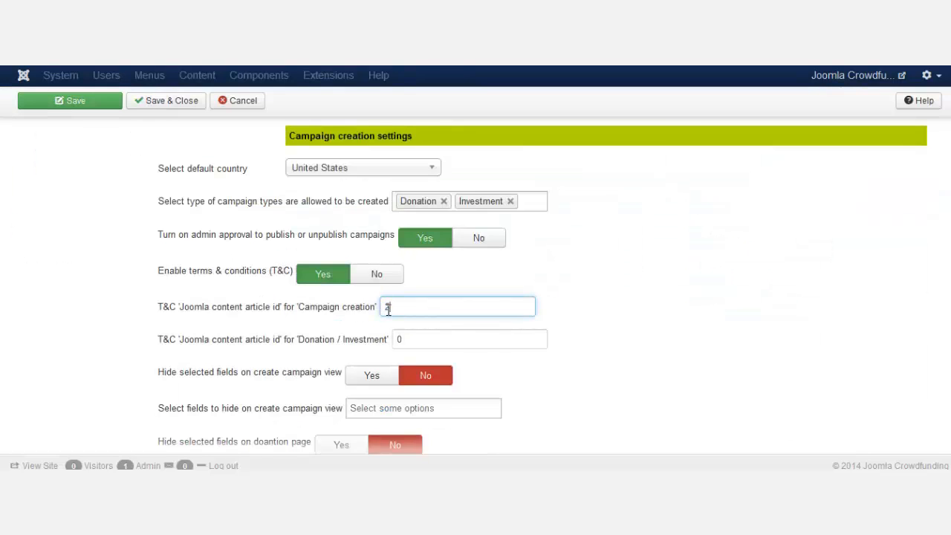
text(5)
double_click(405, 343)
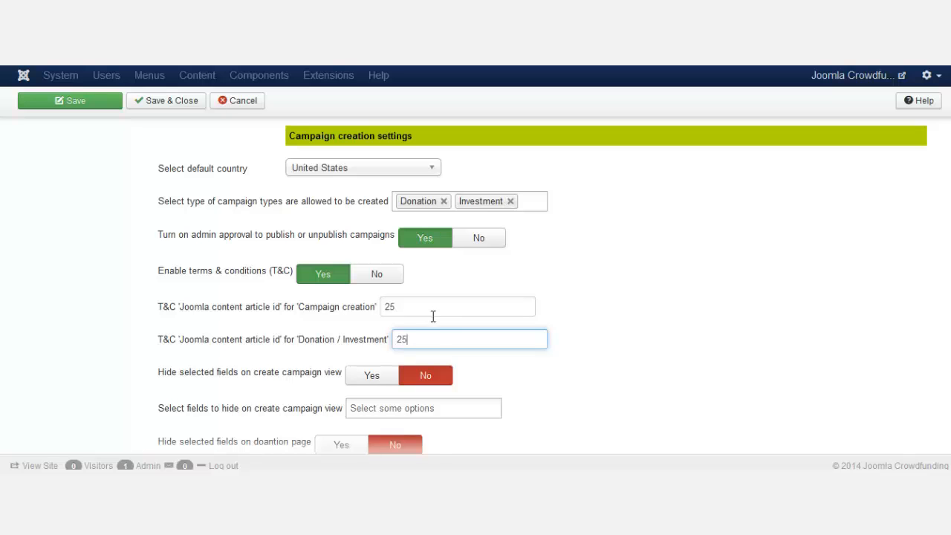
click(730, 344)
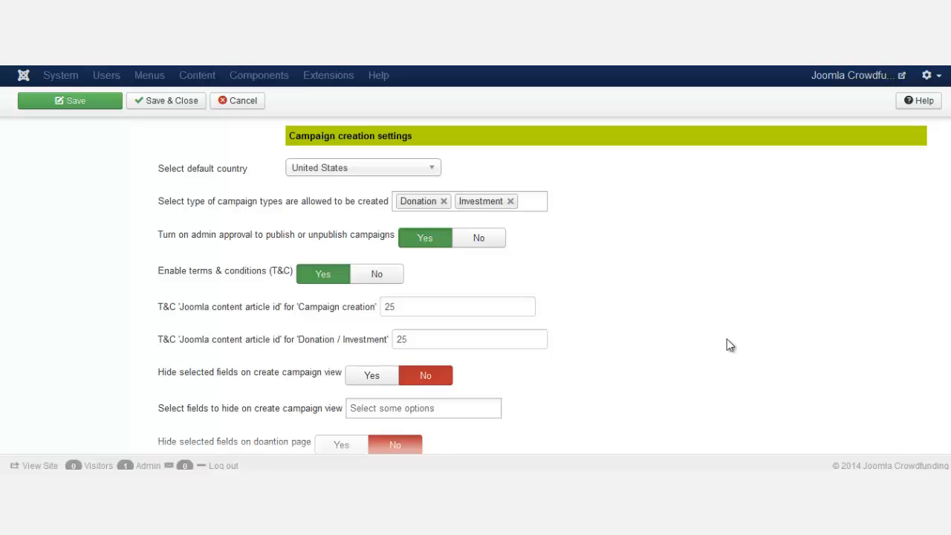
- Set 'Hide selected fields on create campaign view' to Yes
scroll(727, 341, down, 2)
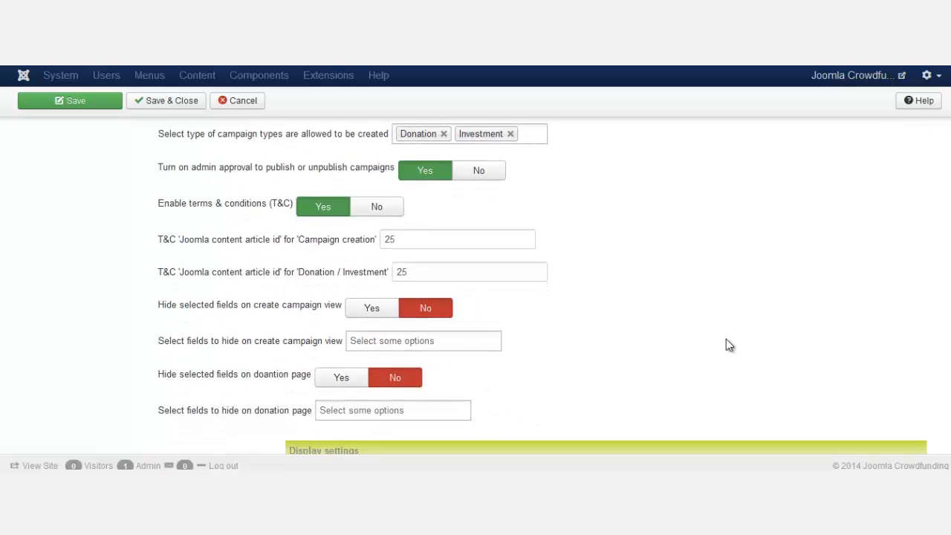
scroll(729, 347, down, 2)
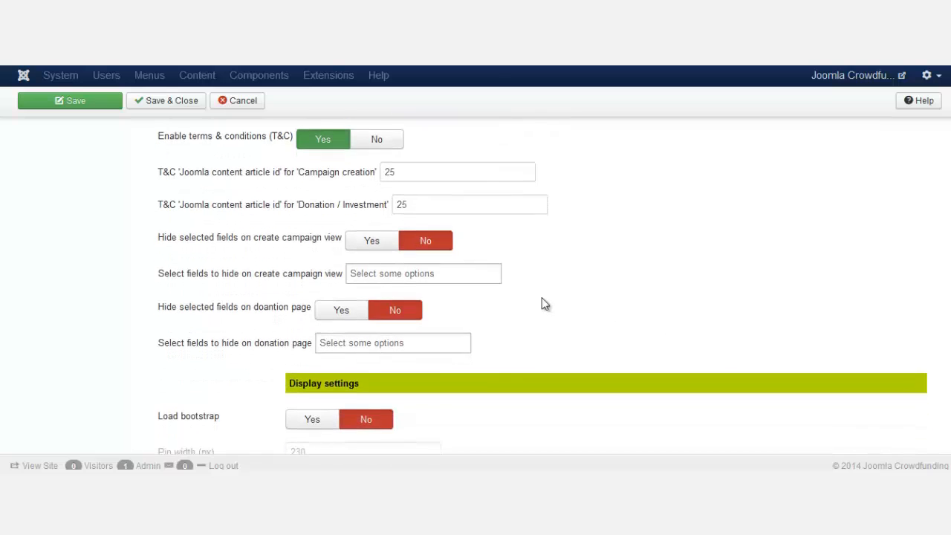
click(443, 276)
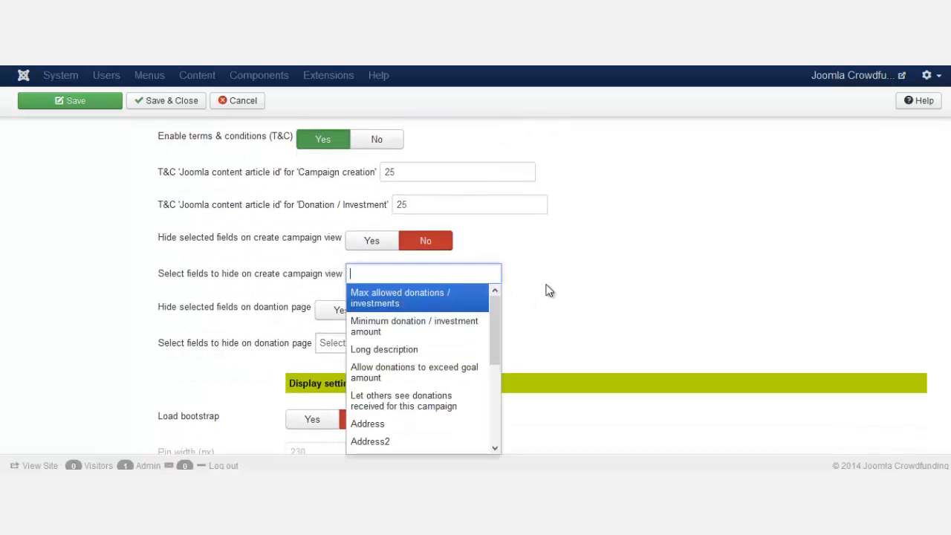
click(713, 291)
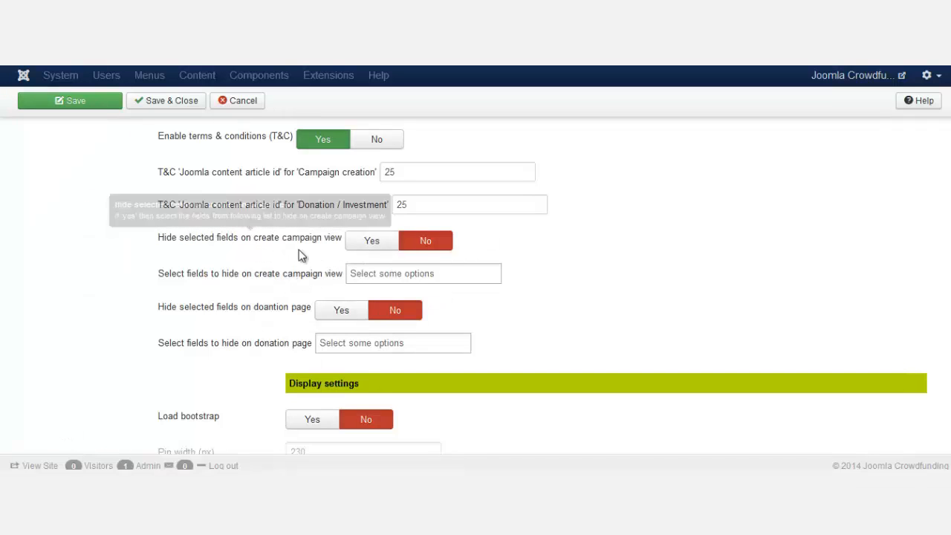
click(371, 250)
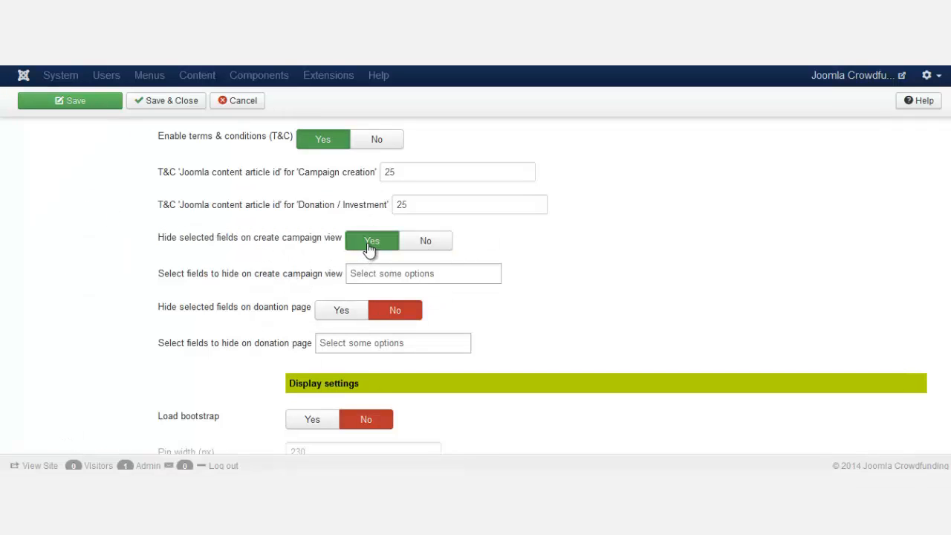
- Select Jomsocial group as a field to hide on campaign creation
click(424, 276)
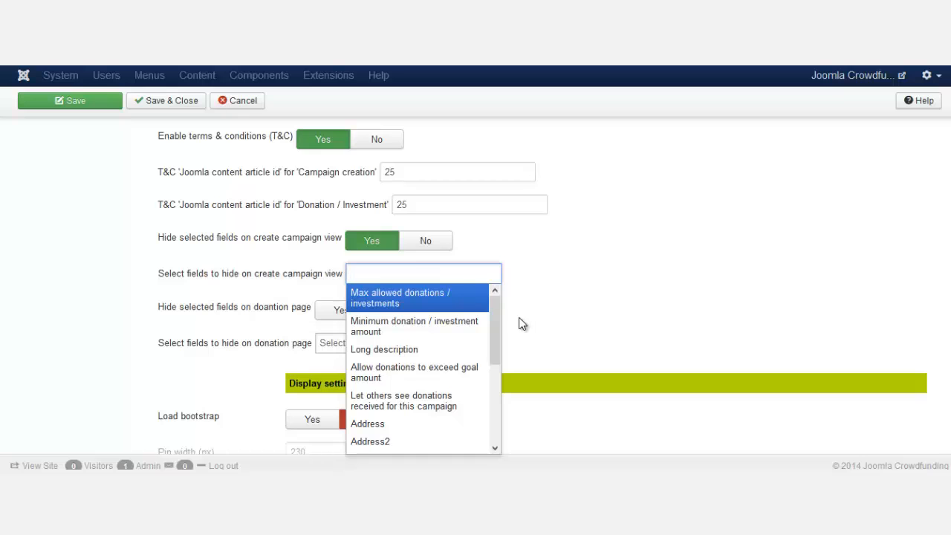
drag(496, 312, 488, 438)
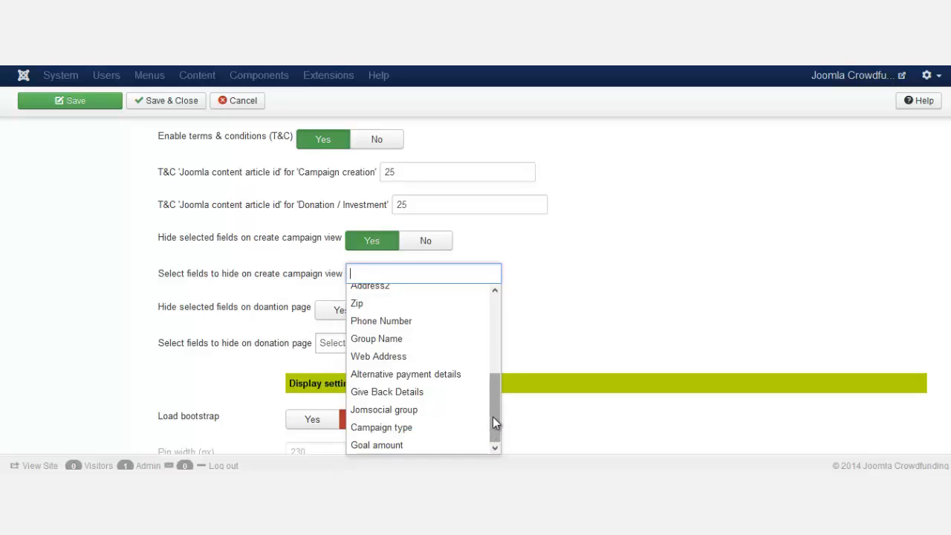
drag(492, 417, 498, 323)
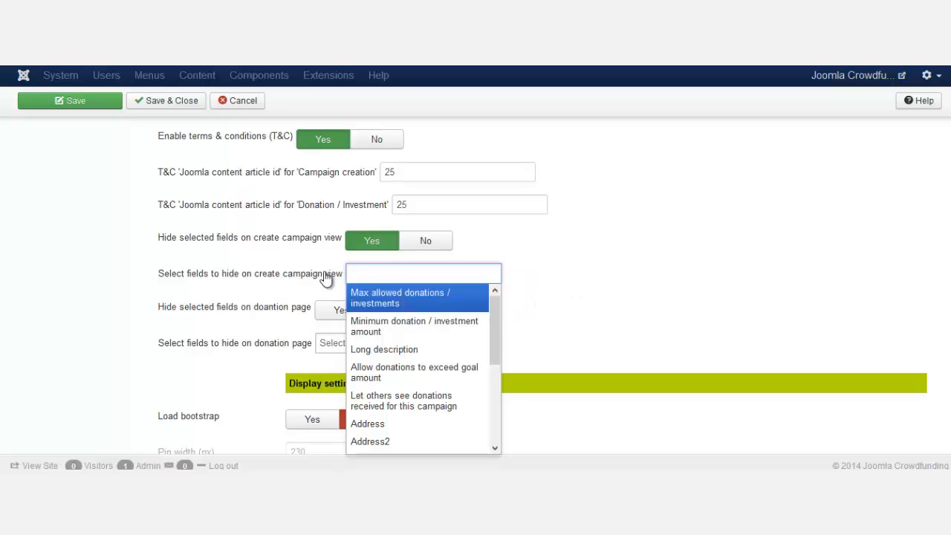
mouse_move(303, 251)
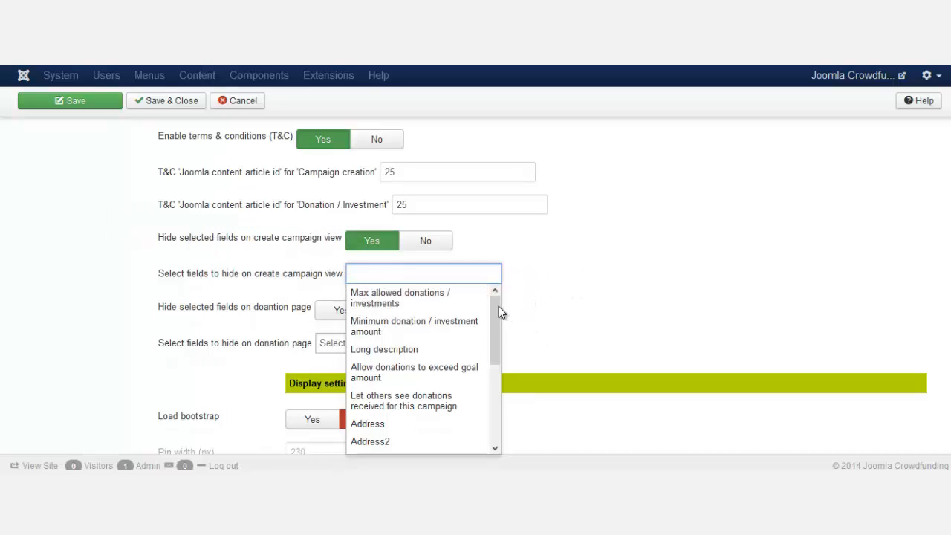
drag(495, 304, 498, 408)
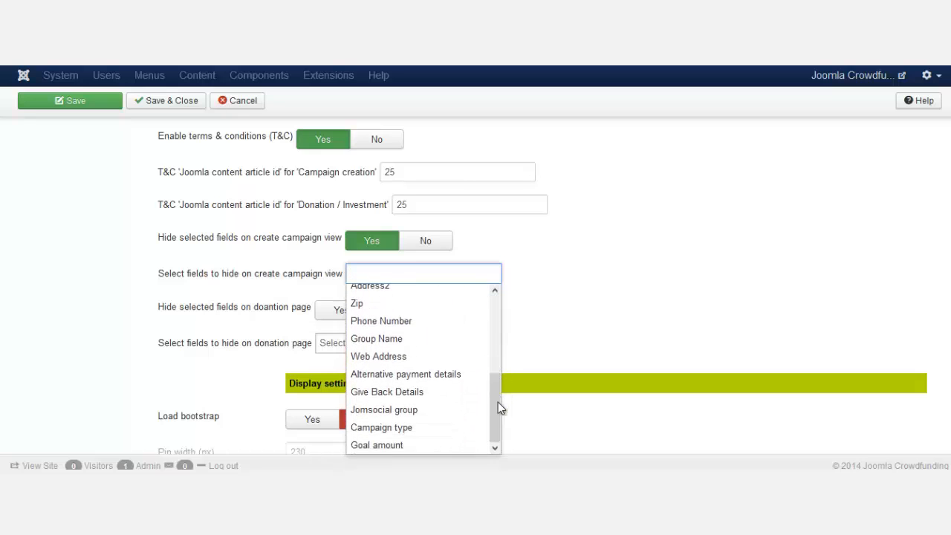
click(443, 410)
- Add Alternative payment details to the hidden fields, then remove it again
click(480, 276)
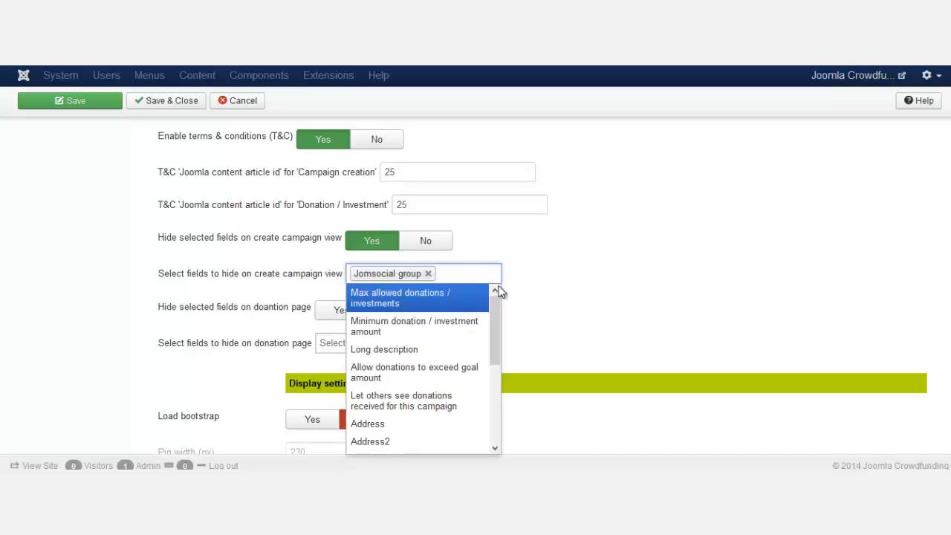
drag(496, 331, 499, 407)
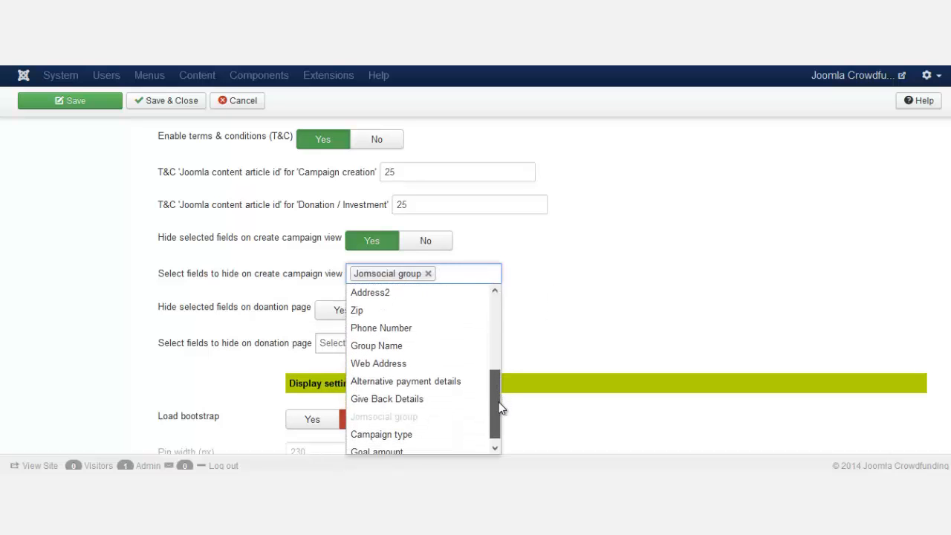
click(439, 385)
click(485, 319)
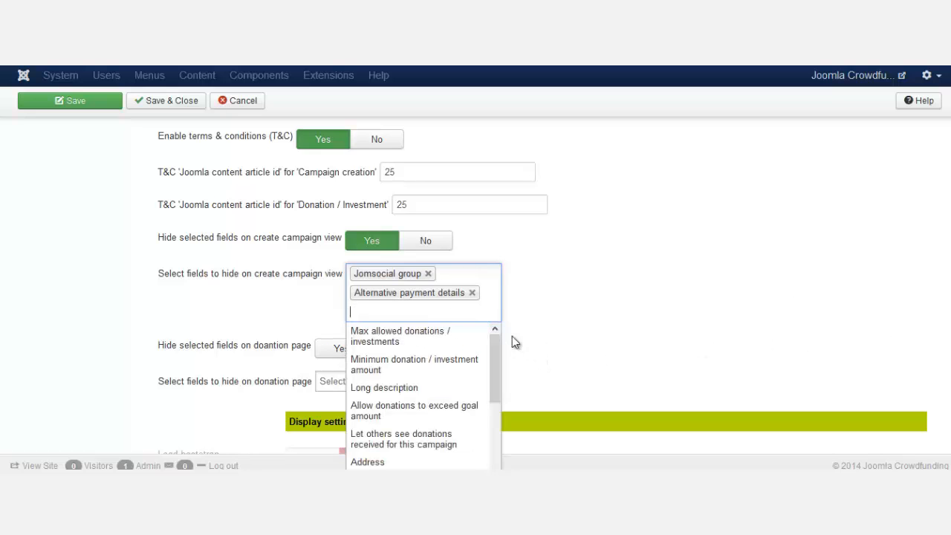
drag(499, 352, 492, 435)
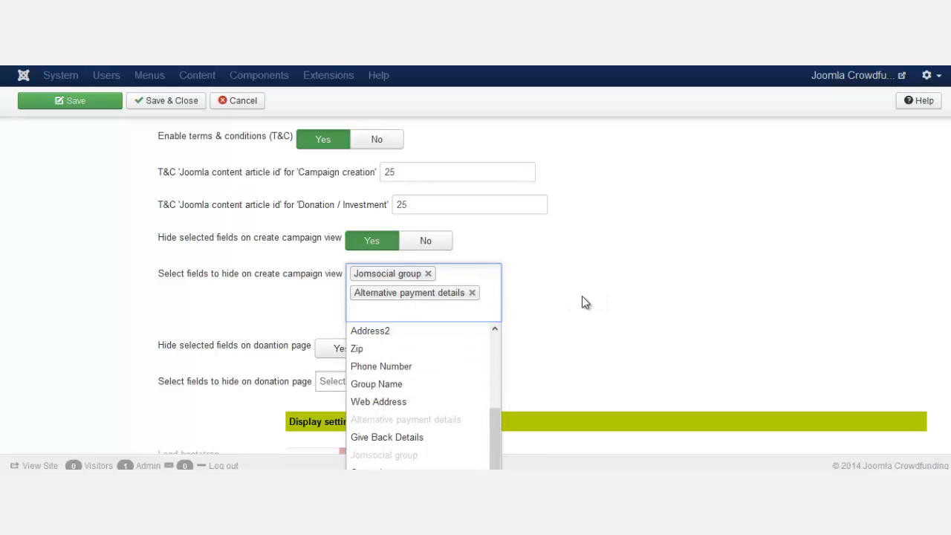
click(472, 293)
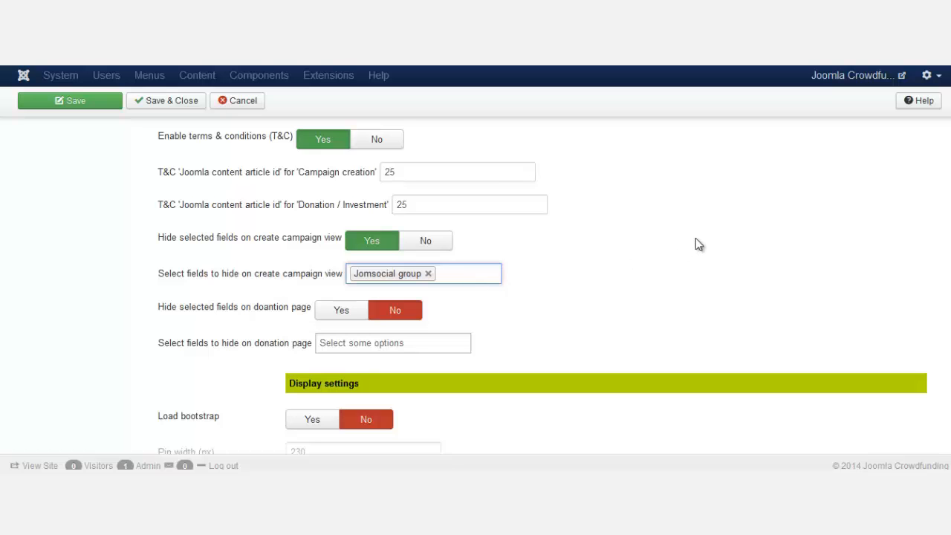
scroll(697, 238, down, 1)
- Set donation-page field hiding to Yes and choose Phone Number as the hidden field
click(340, 245)
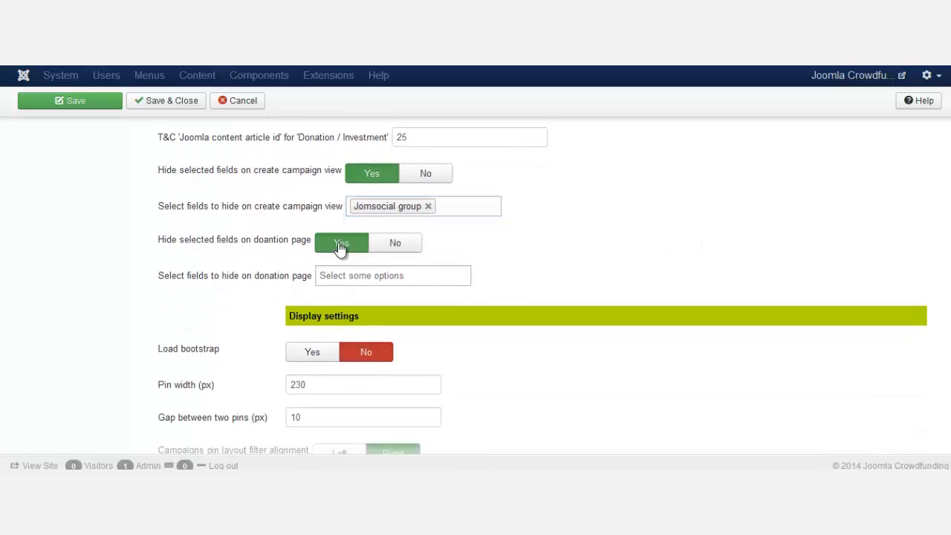
click(400, 277)
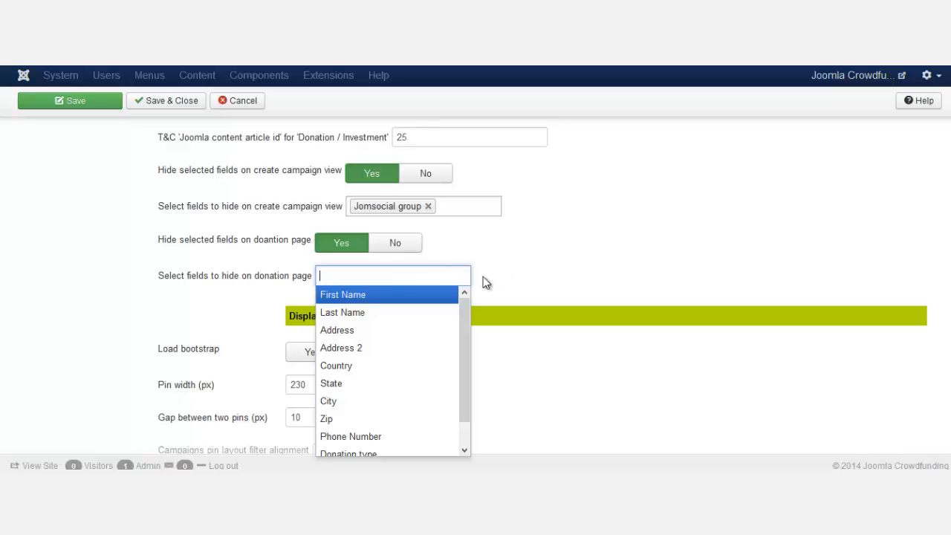
drag(465, 315, 470, 381)
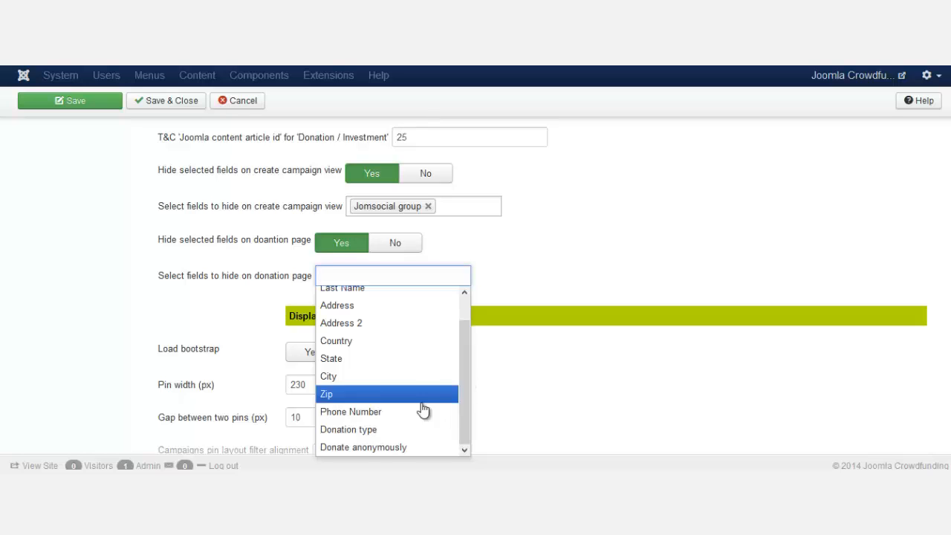
click(365, 415)
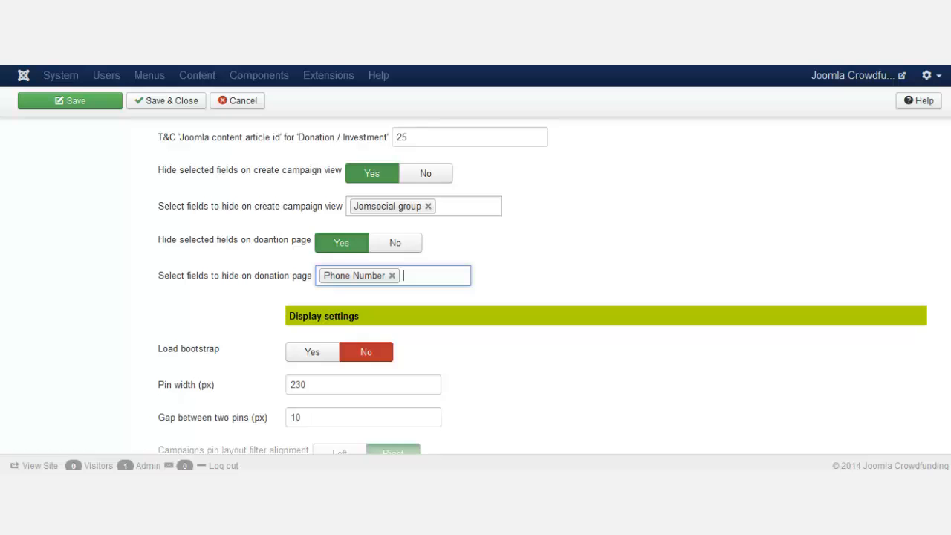
- Enable Social Sharing with AddThis, leave the Addthis Publisher Id blank, and return to the top
scroll(351, 251, down, 3)
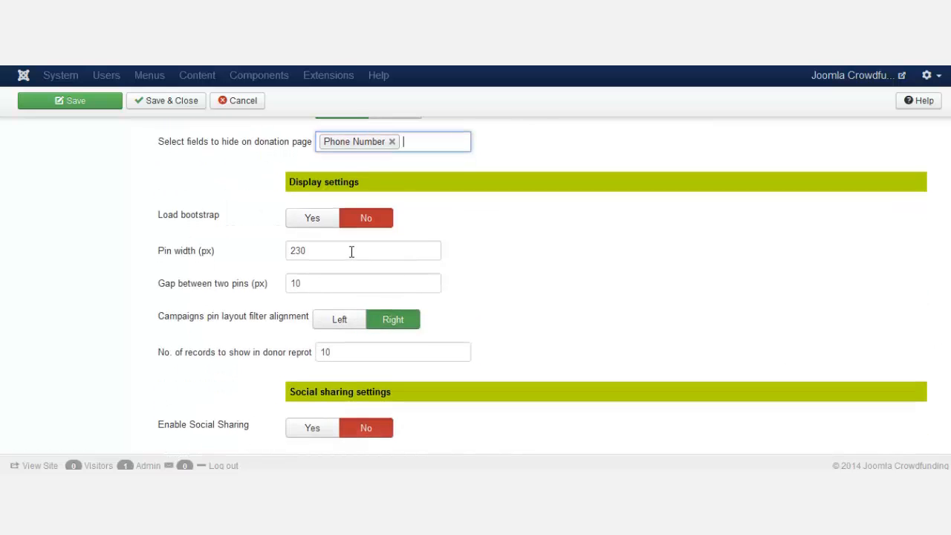
scroll(587, 434, down, 2)
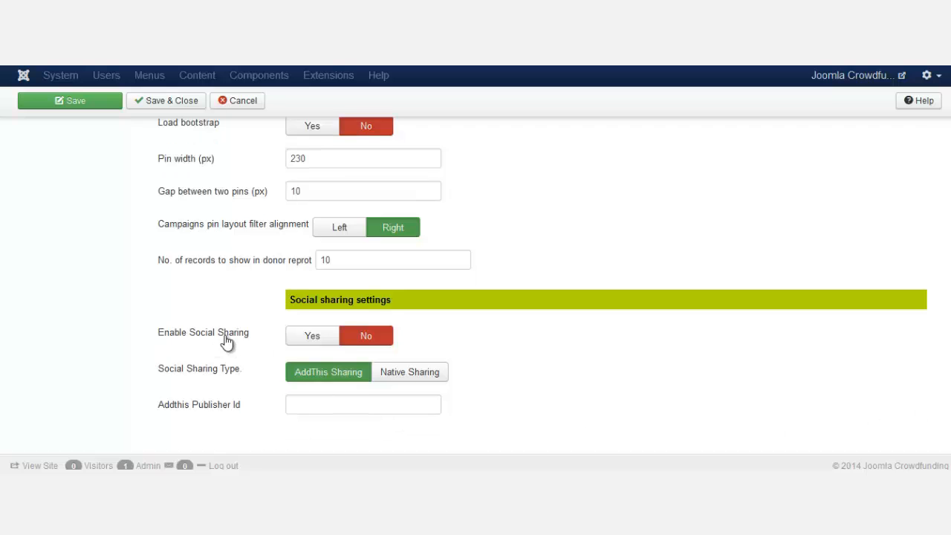
click(313, 336)
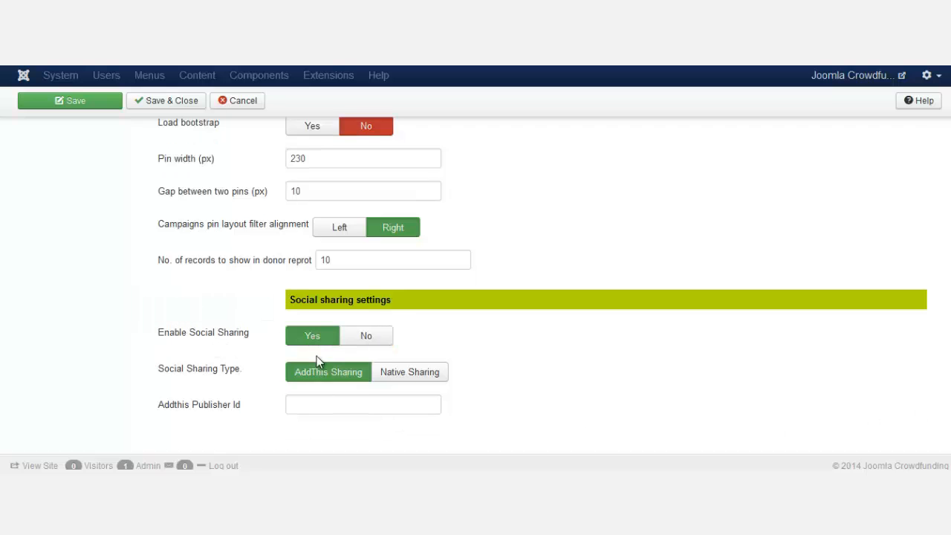
click(337, 403)
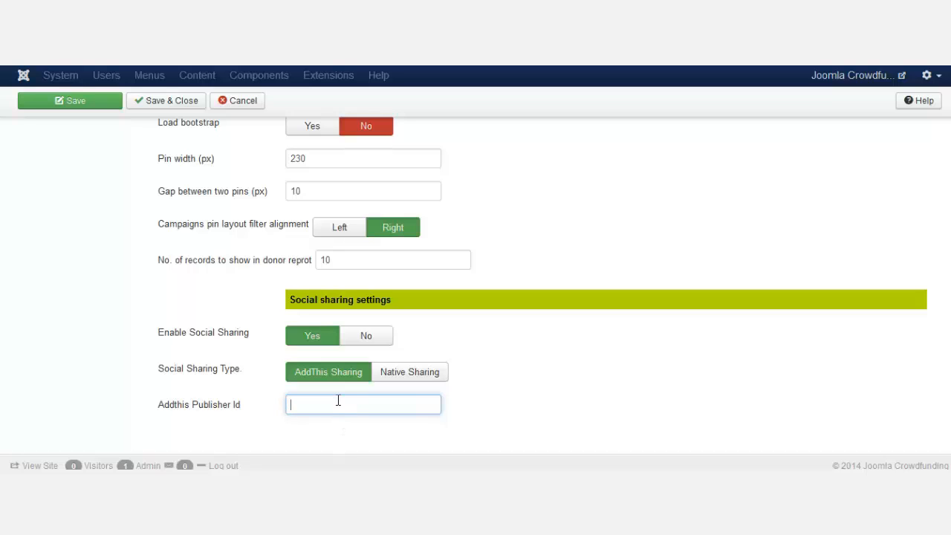
click(237, 407)
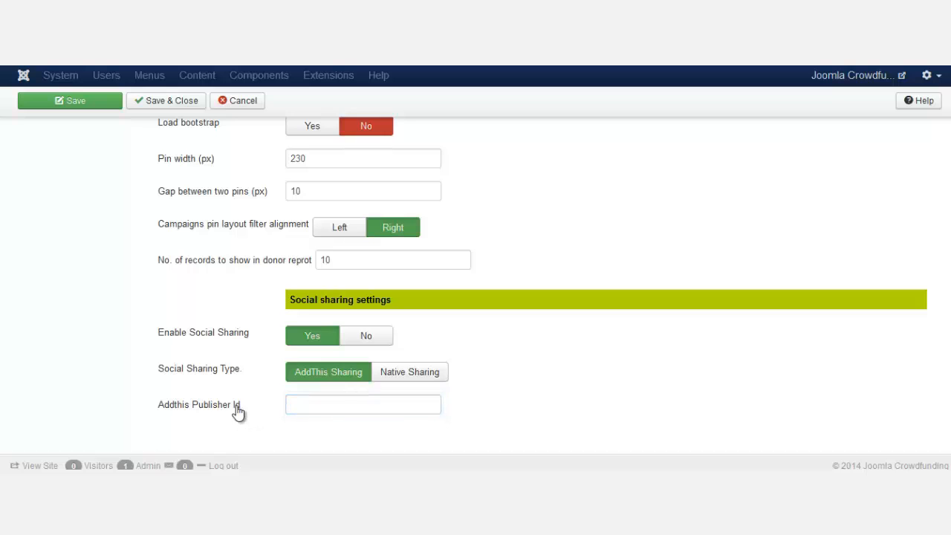
drag(236, 410, 157, 404)
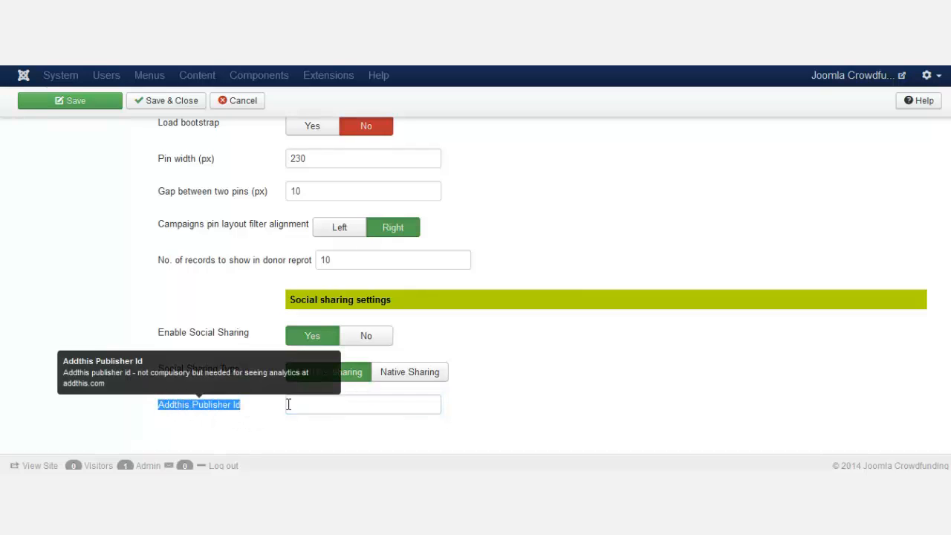
click(336, 404)
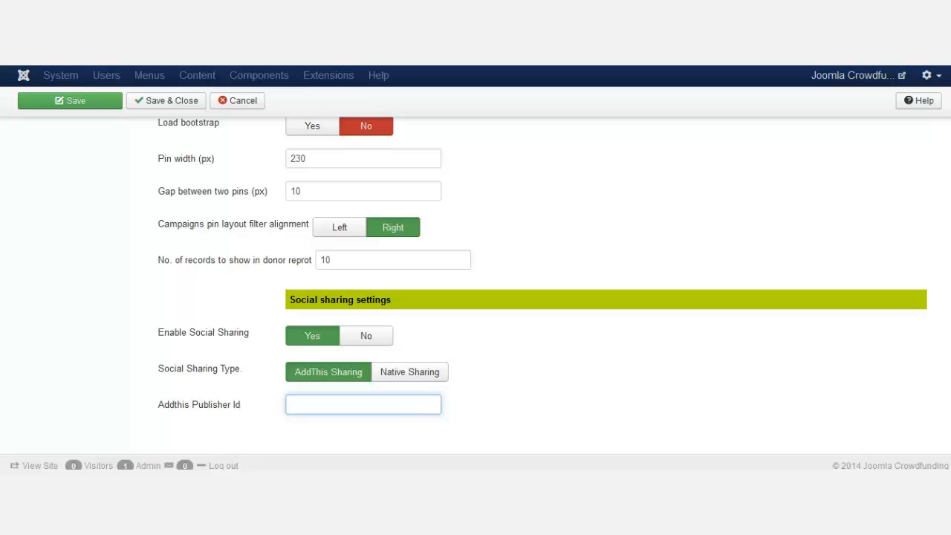
scroll(471, 286, up, 20)
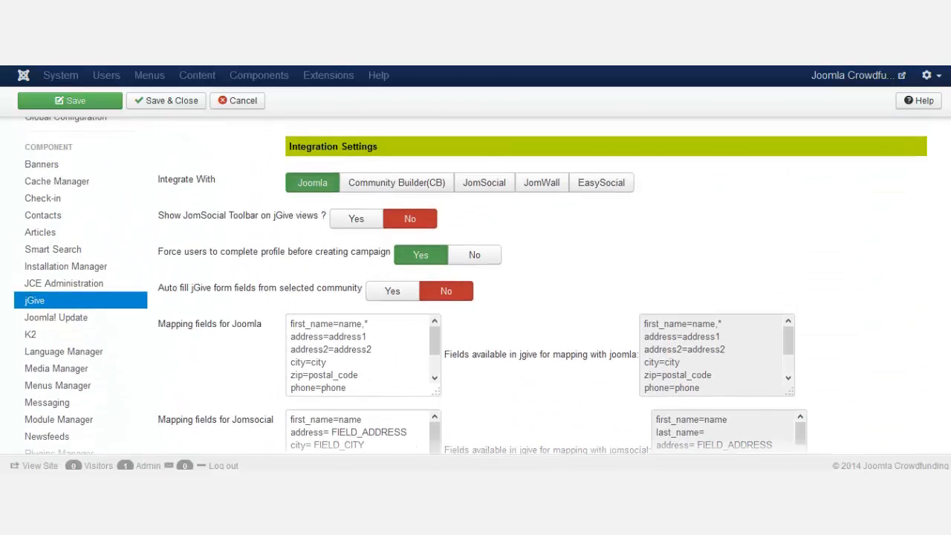
scroll(820, 285, up, 2)
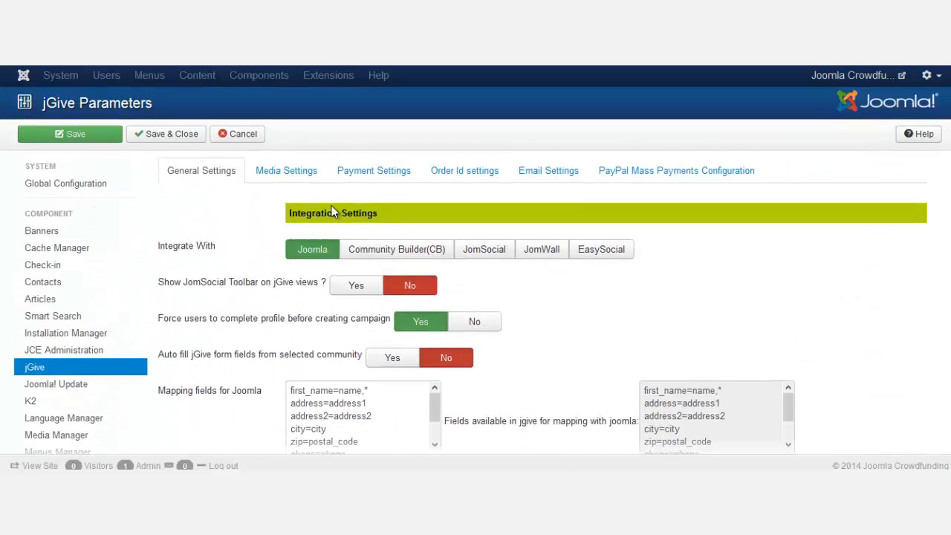
- On Media Settings, keep Enable image gallery at Yes with a maximum of 6 gallery images
click(291, 179)
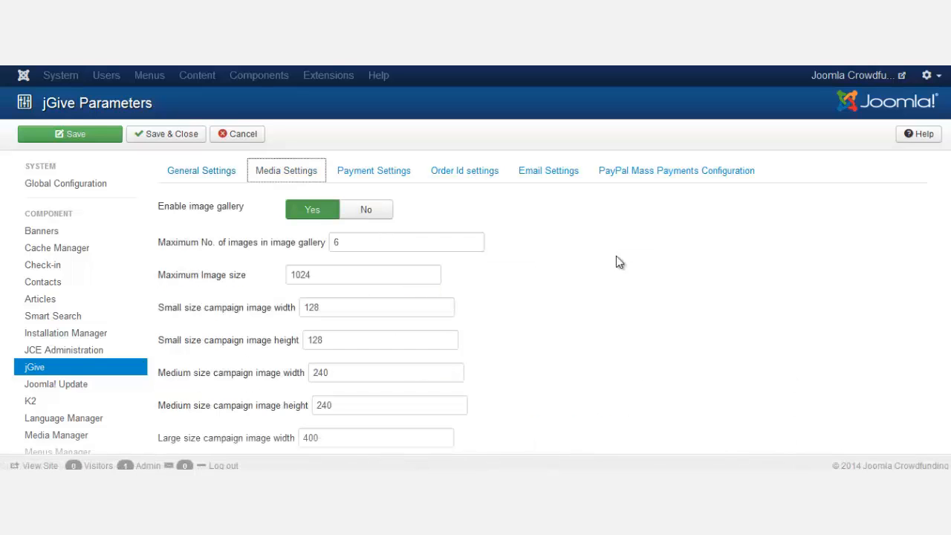
scroll(787, 263, down, 3)
scroll(787, 263, up, 3)
click(566, 306)
drag(288, 276, 323, 278)
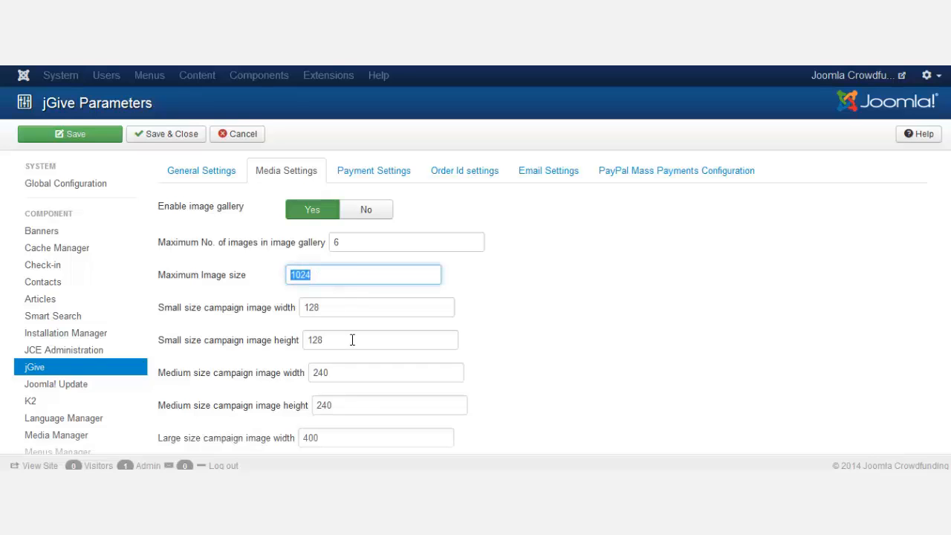
scroll(352, 340, down, 2)
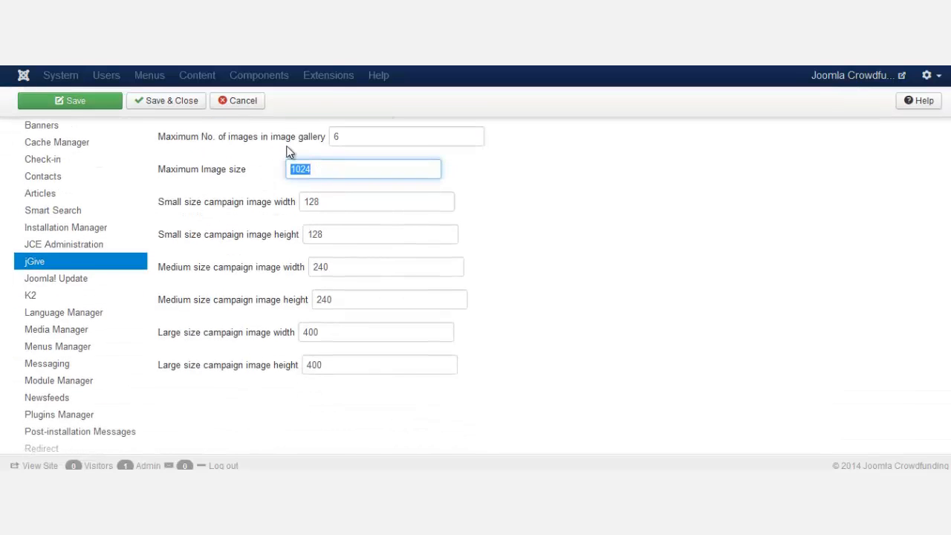
click(350, 139)
double_click(332, 137)
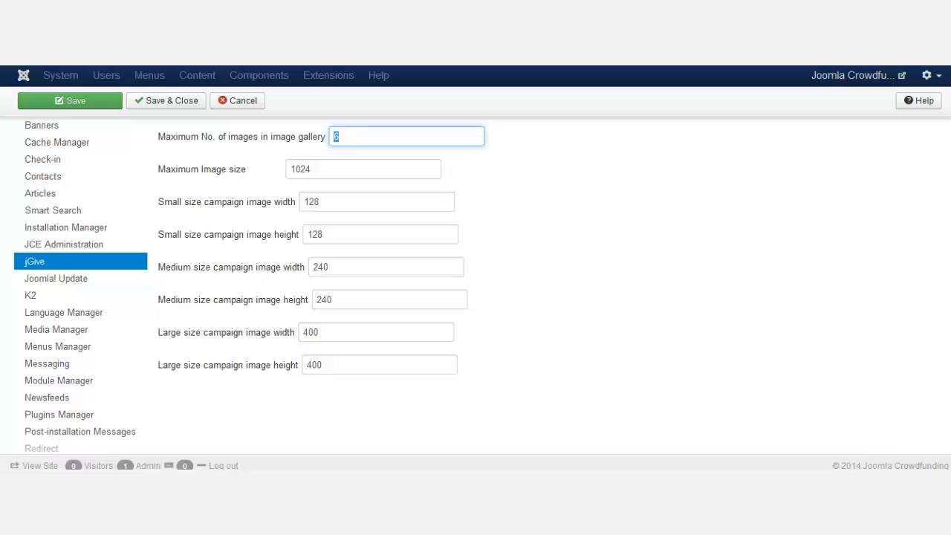
scroll(332, 137, up, 3)
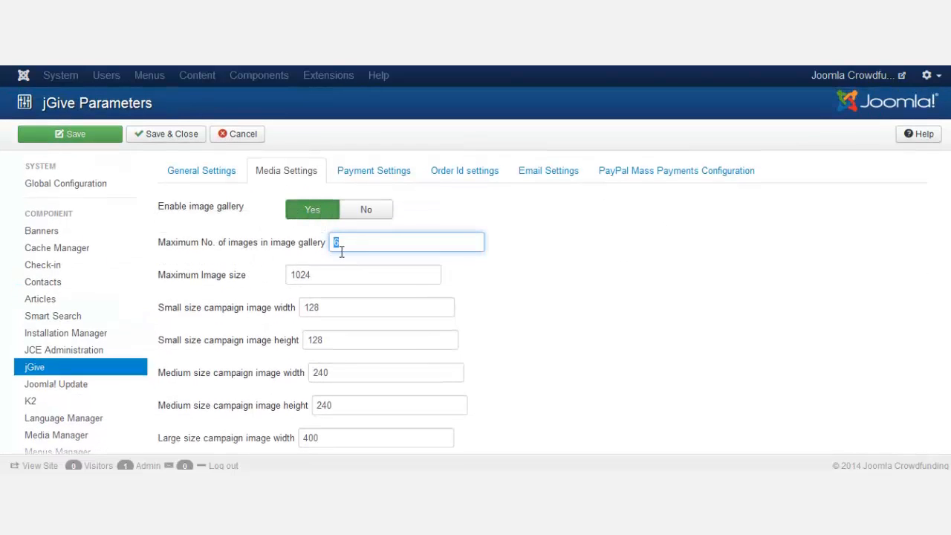
click(342, 244)
double_click(334, 243)
scroll(394, 312, down, 3)
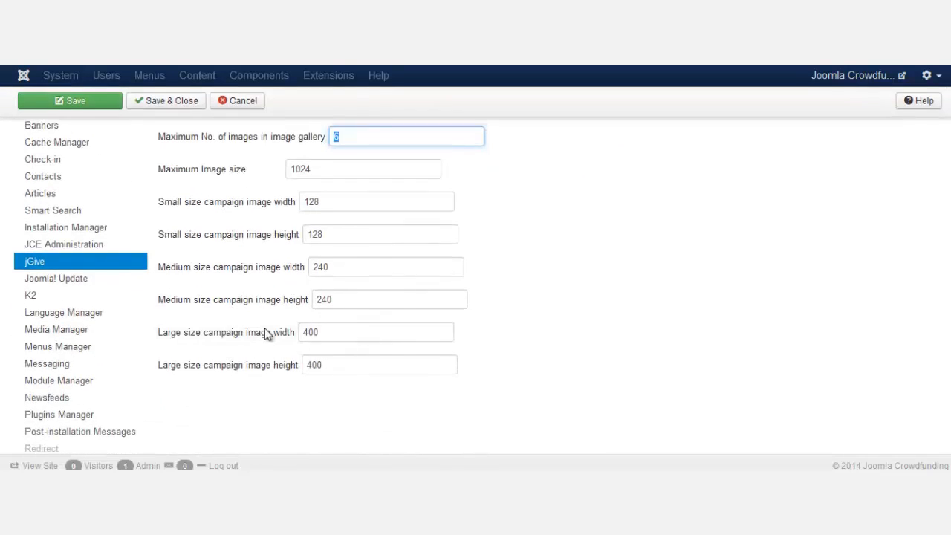
mouse_move(290, 308)
scroll(356, 323, up, 3)
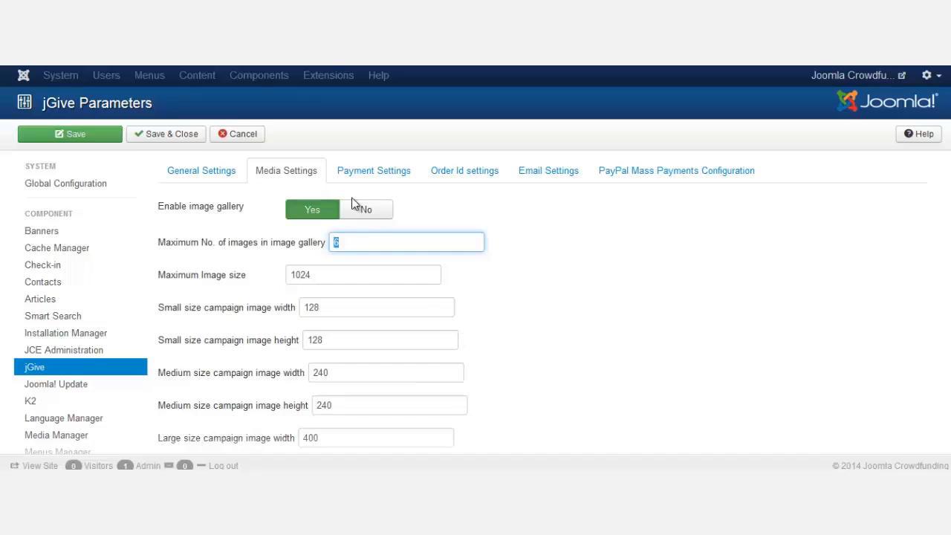
- Enter the administrator's e-mail address as the payment e-mail in Payment Settings
click(370, 175)
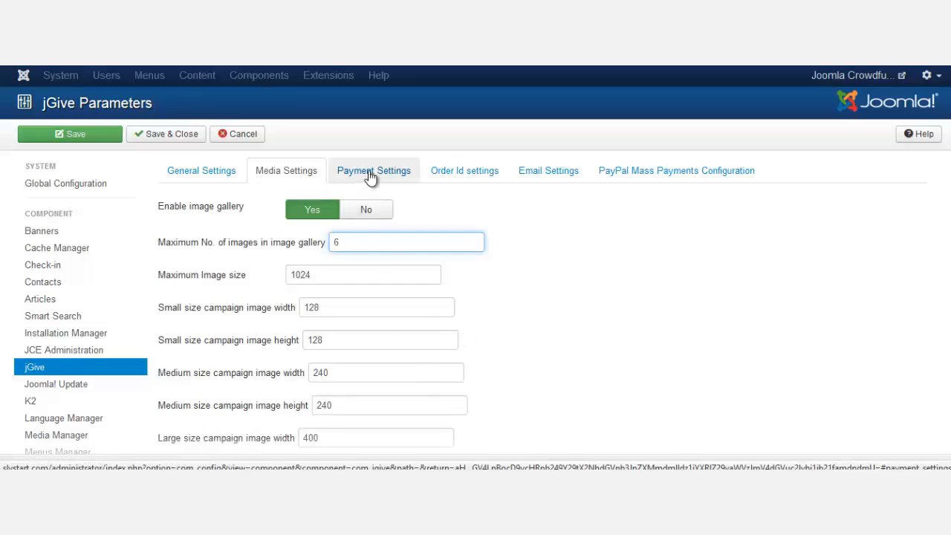
mouse_move(192, 214)
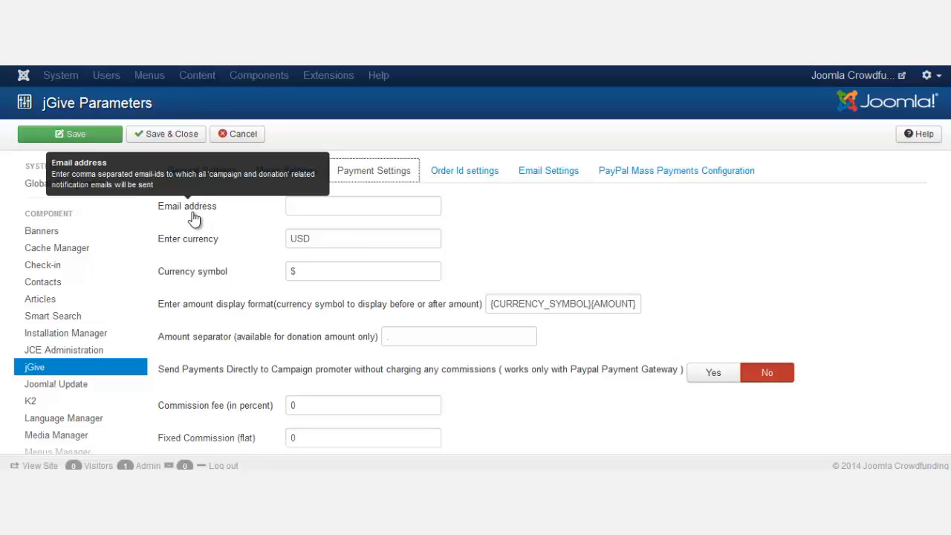
click(386, 207)
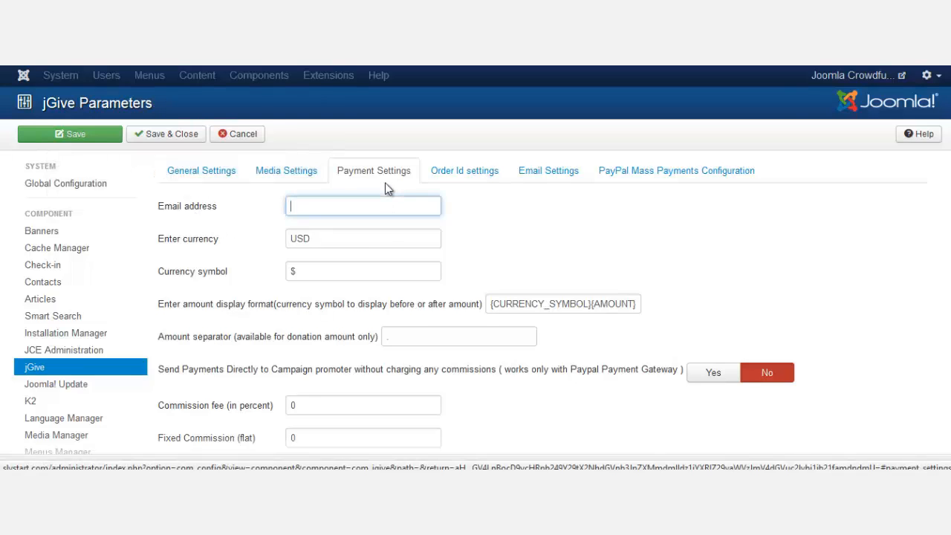
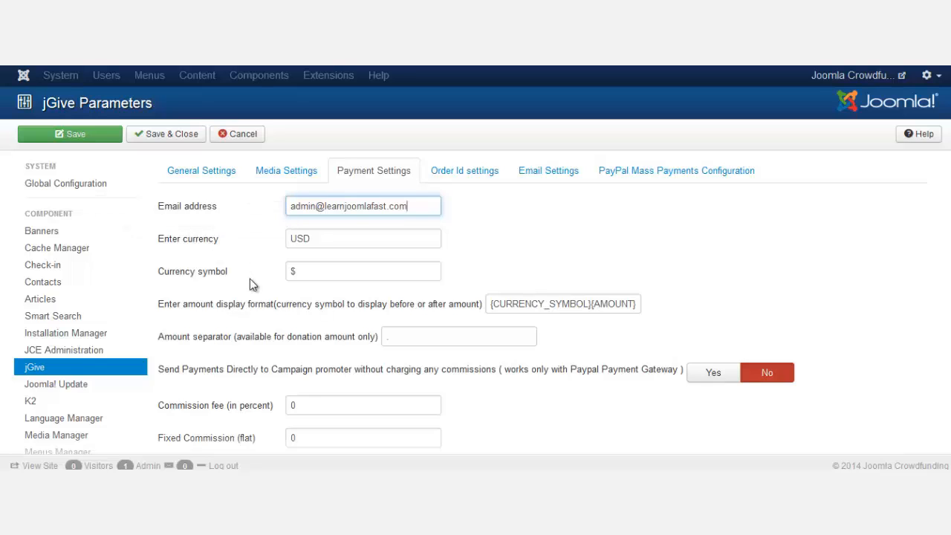
click(364, 272)
click(743, 264)
scroll(743, 264, down, 1)
scroll(743, 269, down, 2)
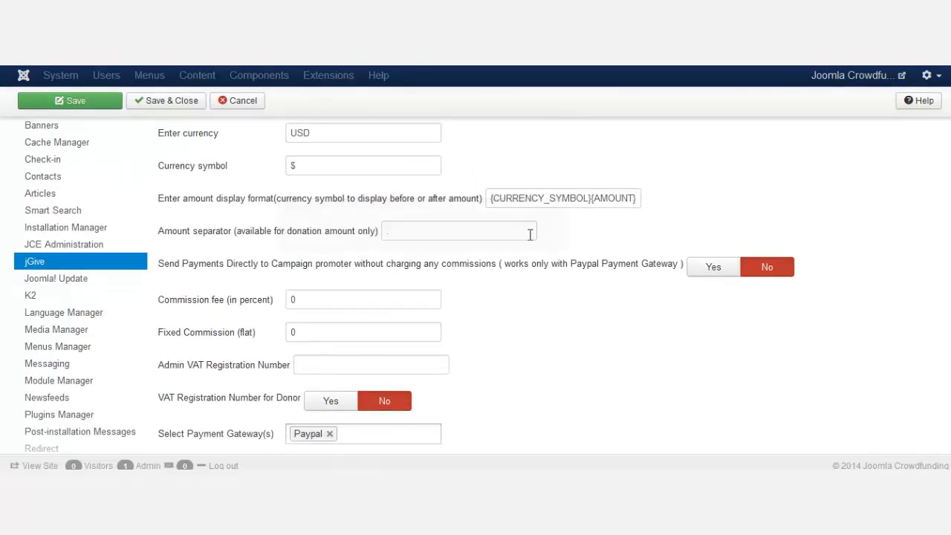
click(504, 230)
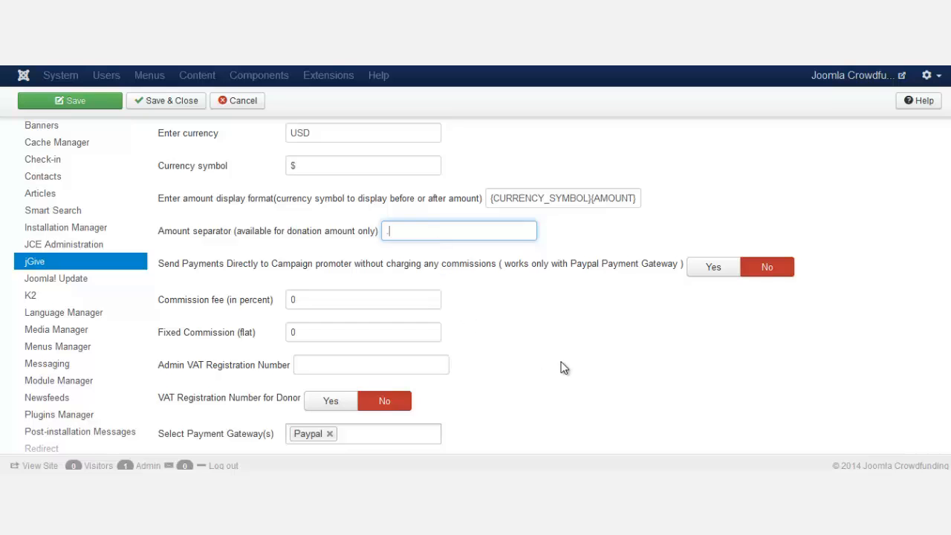
scroll(582, 375, down, 1)
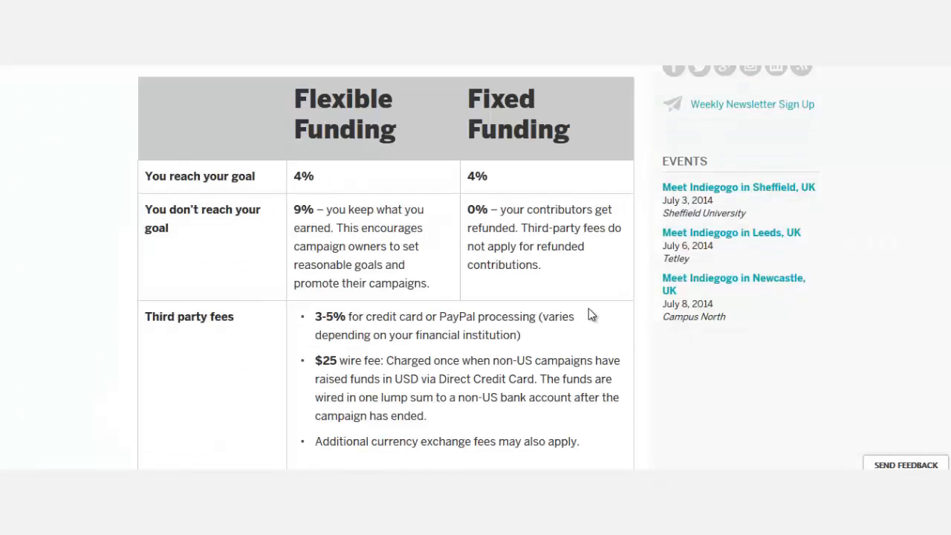
scroll(478, 267, up, 1)
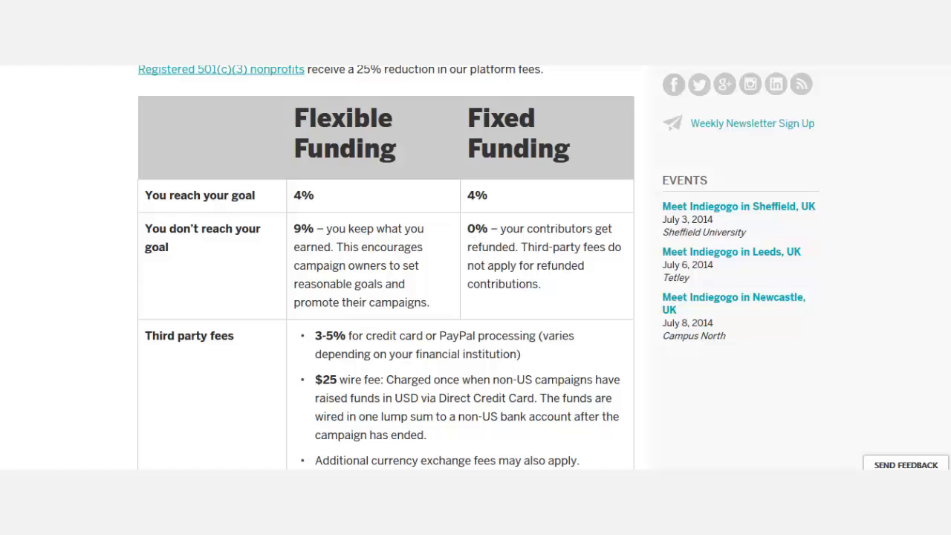
scroll(787, 274, down, 2)
scroll(941, 218, down, 1)
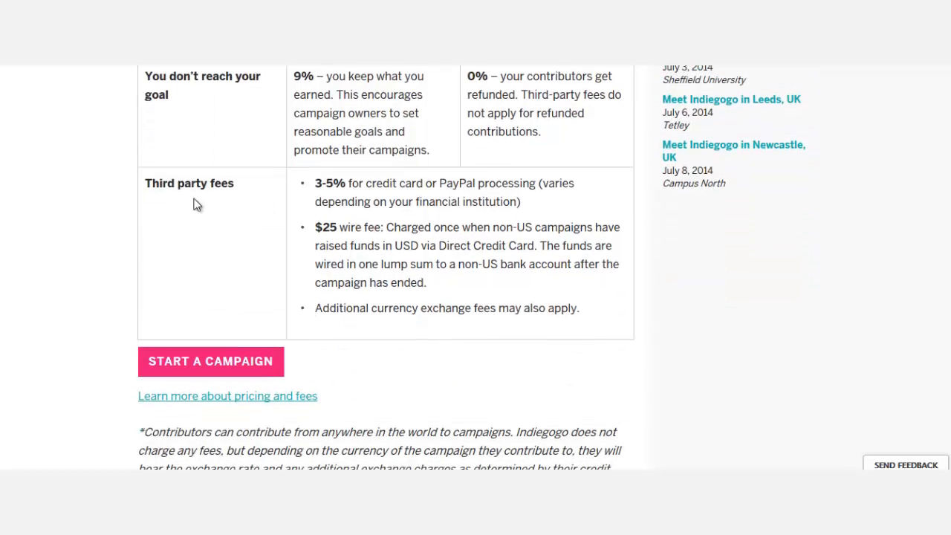
drag(149, 183, 254, 193)
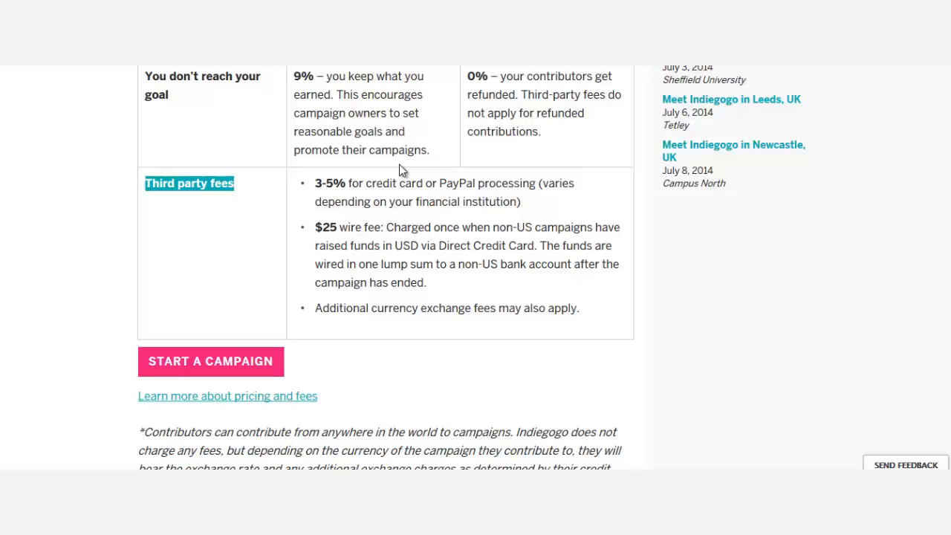
drag(315, 185, 346, 186)
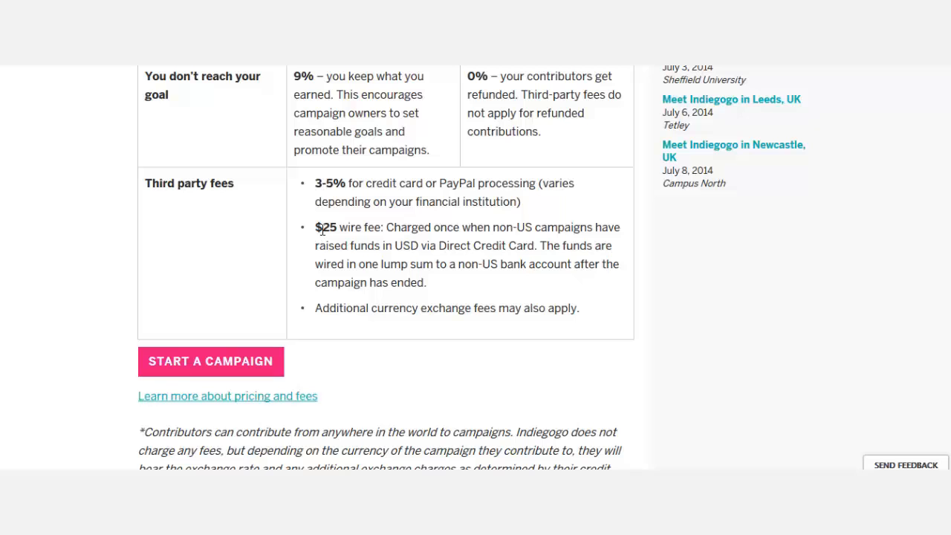
drag(322, 230, 350, 231)
click(375, 226)
scroll(364, 221, up, 1)
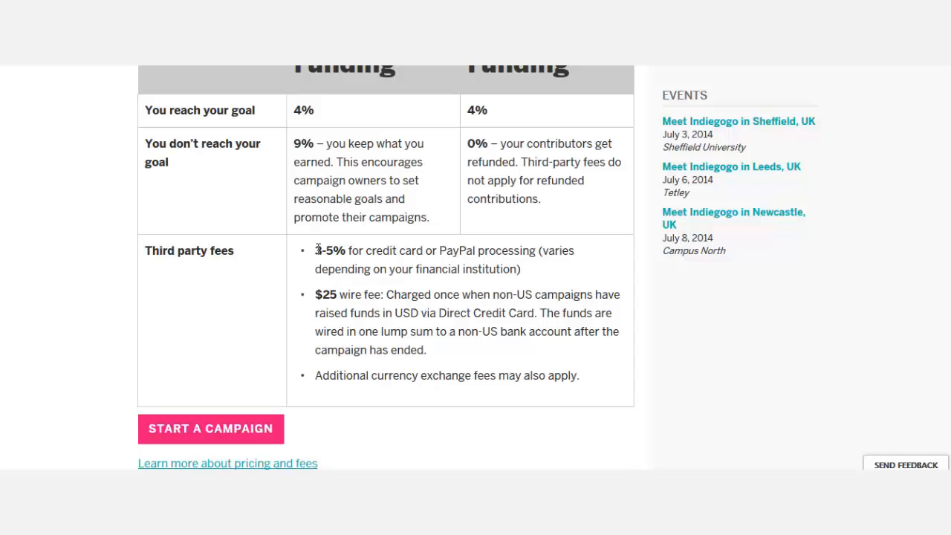
drag(317, 251, 347, 251)
- Set the commission fee to 5 percent and the fixed commission to 5
click(450, 276)
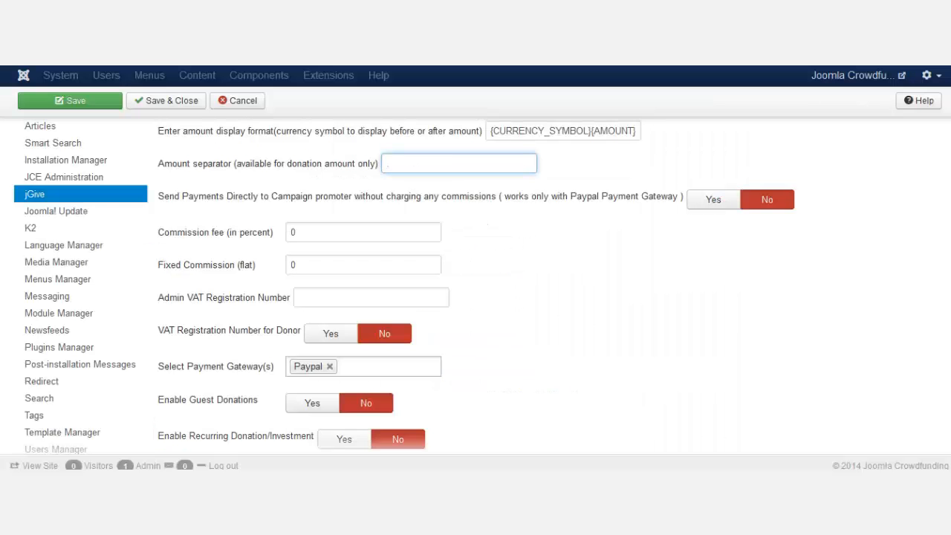
double_click(295, 234)
text(5)
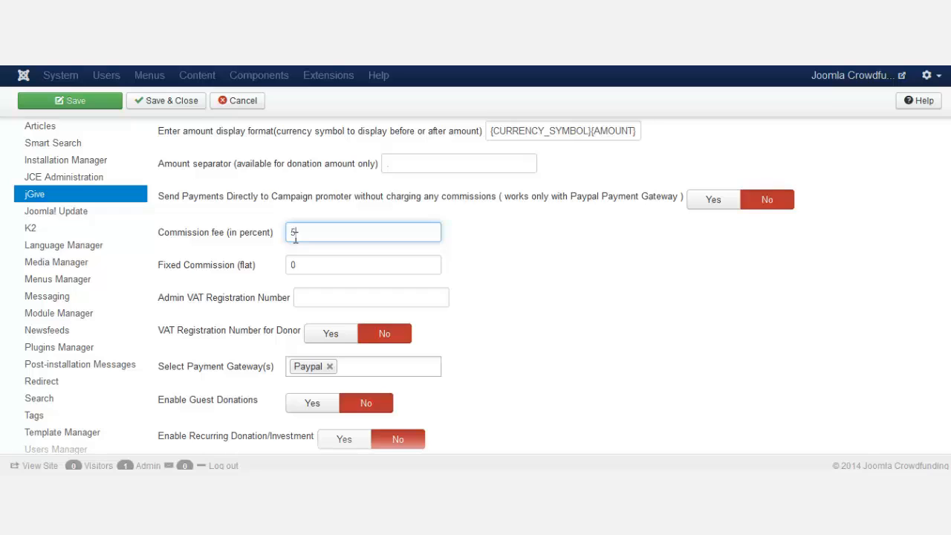
double_click(294, 265)
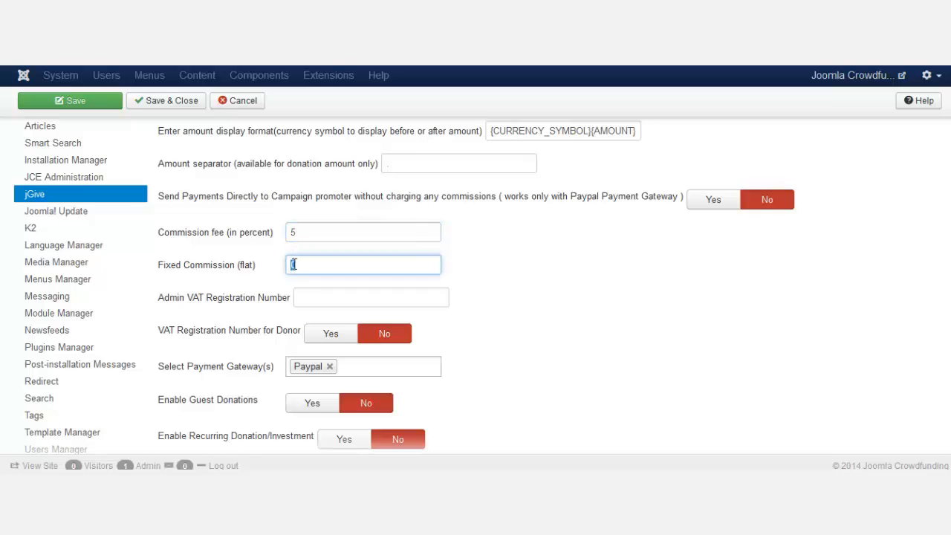
text(5)
- Leave Paypal as the only payment gateway and set Enable Guest Donations to Yes
scroll(470, 286, down, 3)
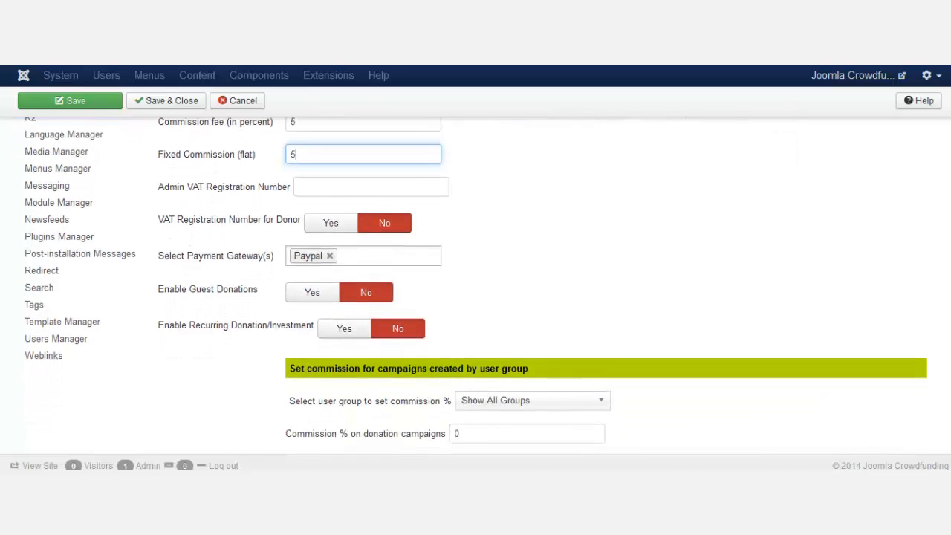
click(403, 255)
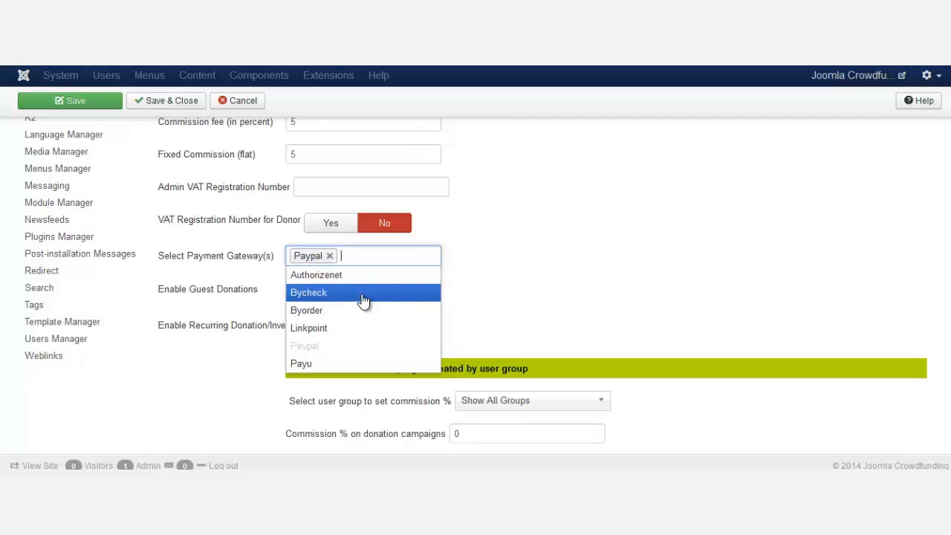
click(457, 312)
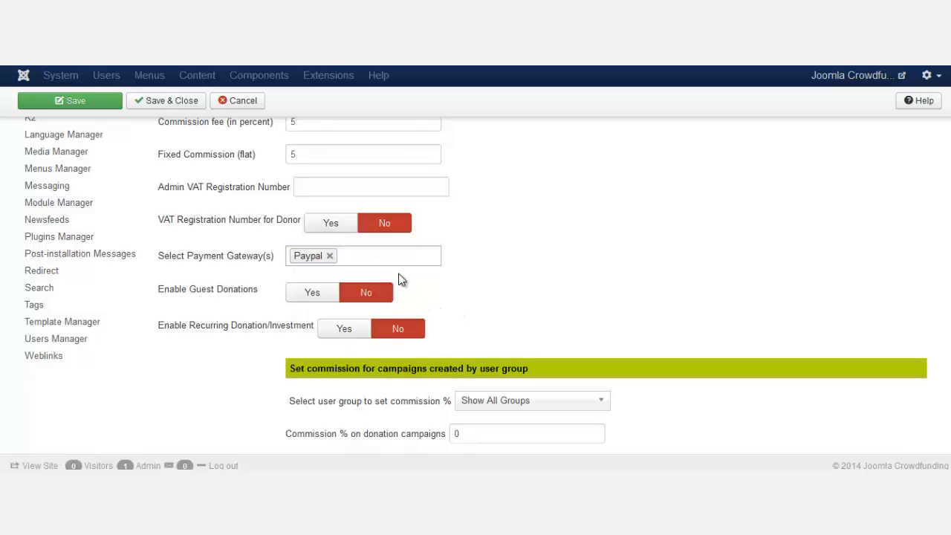
click(395, 258)
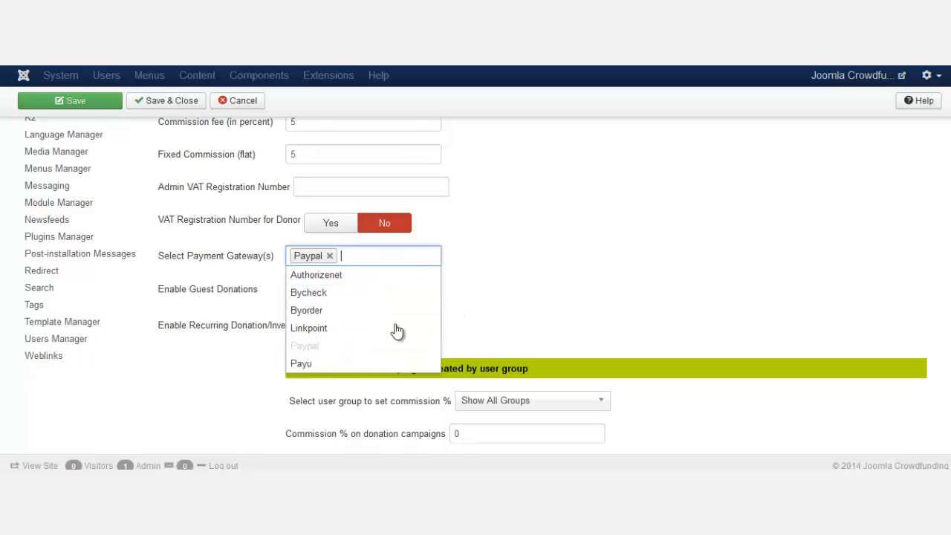
click(477, 293)
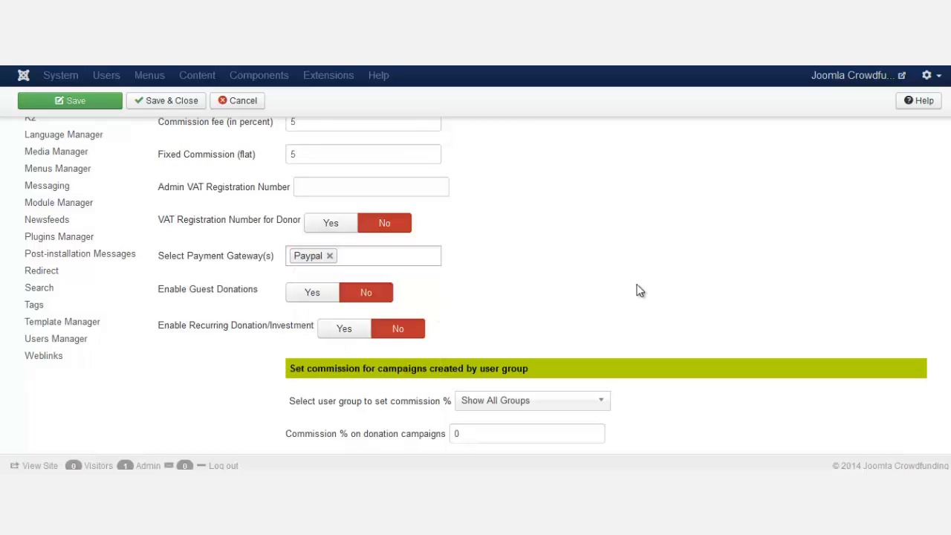
click(320, 300)
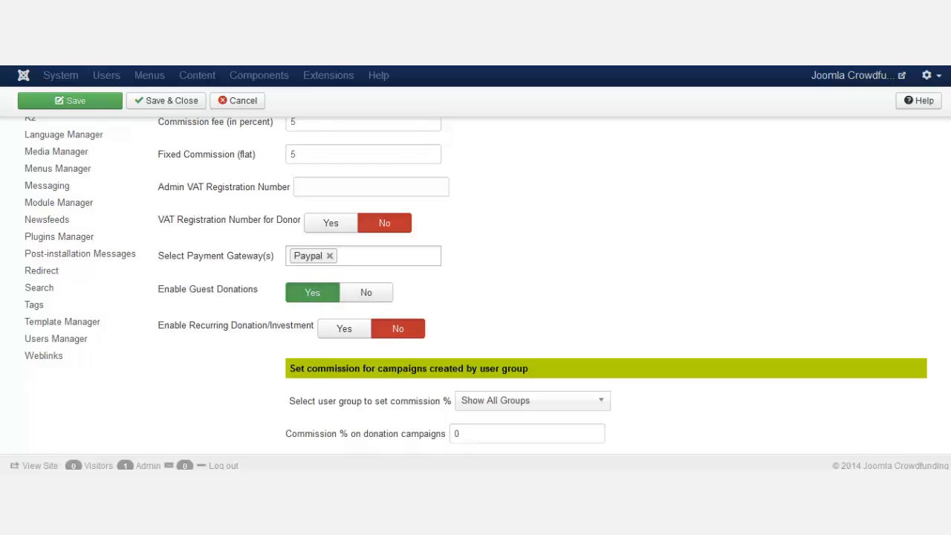
scroll(860, 346, down, 1)
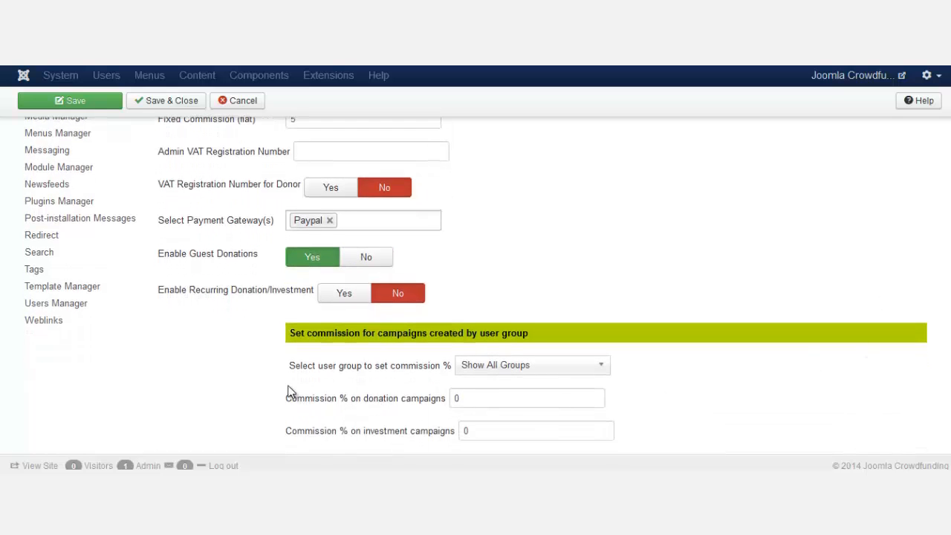
- Enable recurring donations, then review the Order Id and Email settings
click(342, 296)
scroll(475, 297, up, 10)
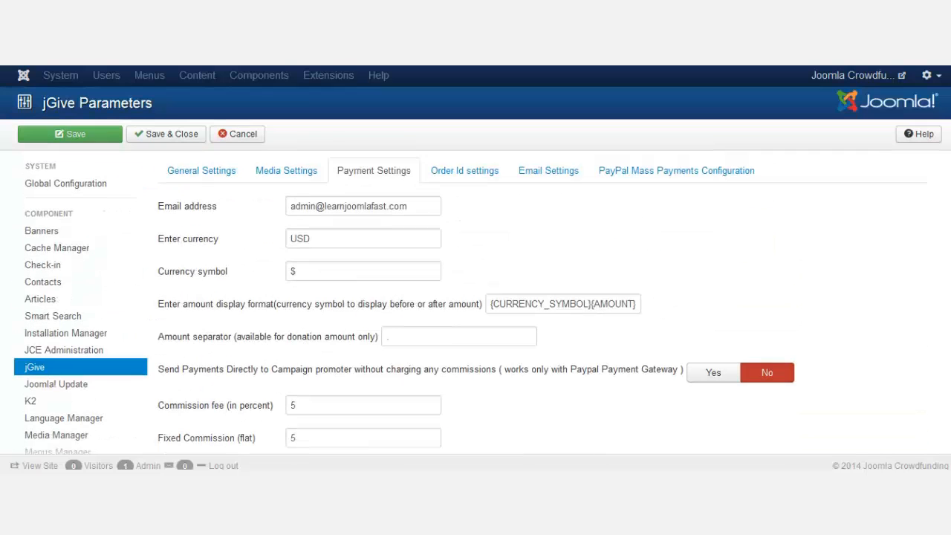
click(464, 166)
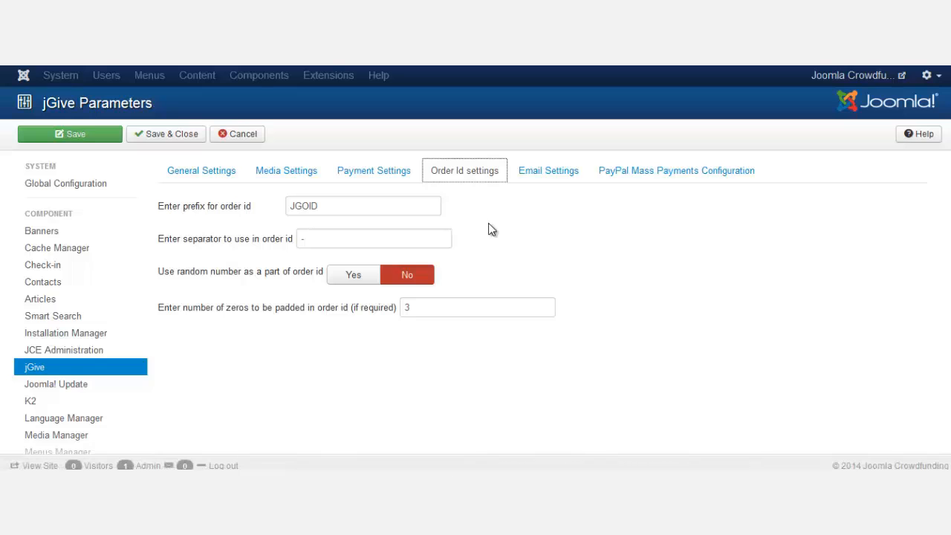
click(537, 186)
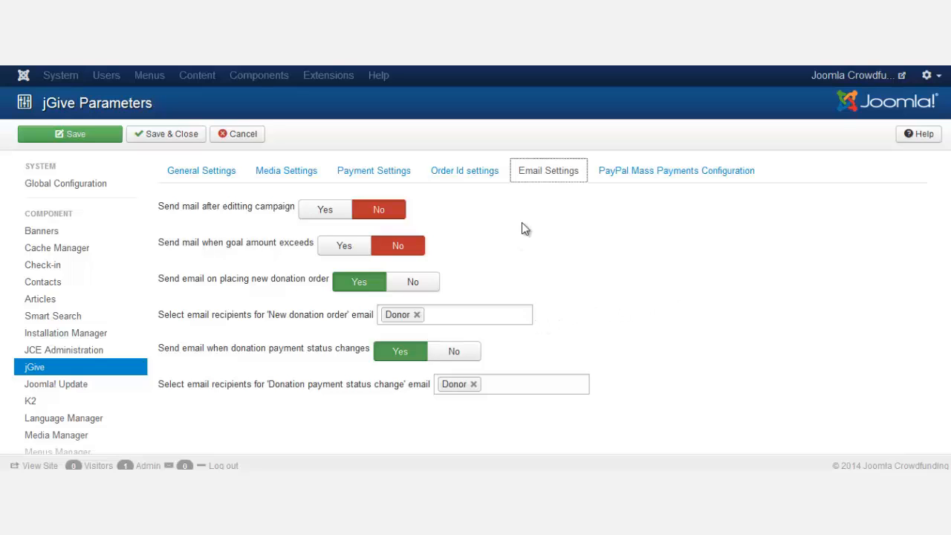
- Review the PayPal Mass Payments configuration, return to General Settings, and Save & Close
click(639, 181)
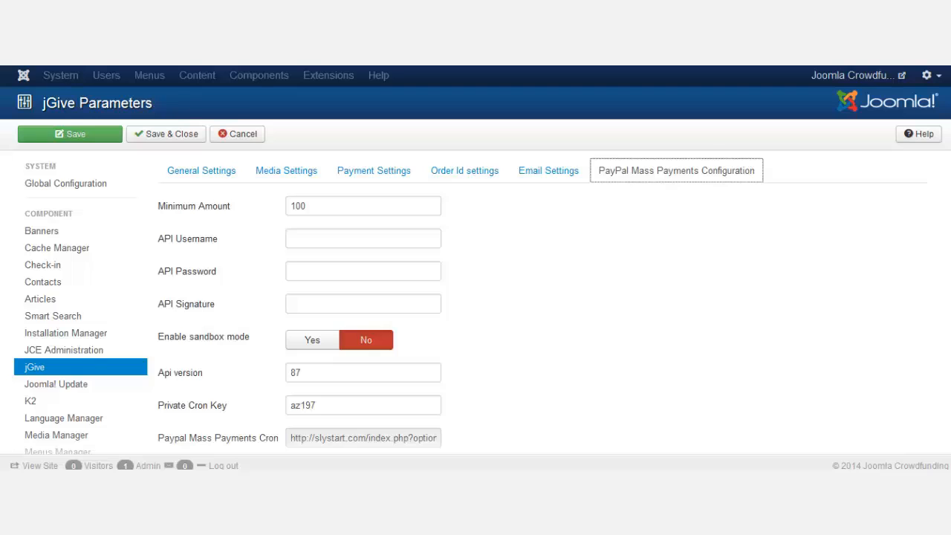
scroll(637, 227, down, 2)
scroll(637, 228, up, 2)
click(600, 256)
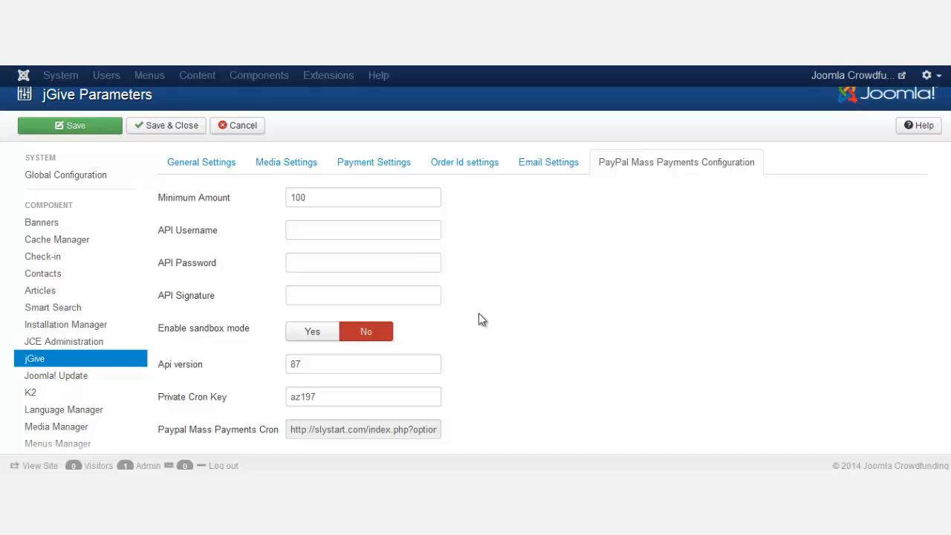
scroll(483, 316, down, 3)
scroll(521, 314, up, 3)
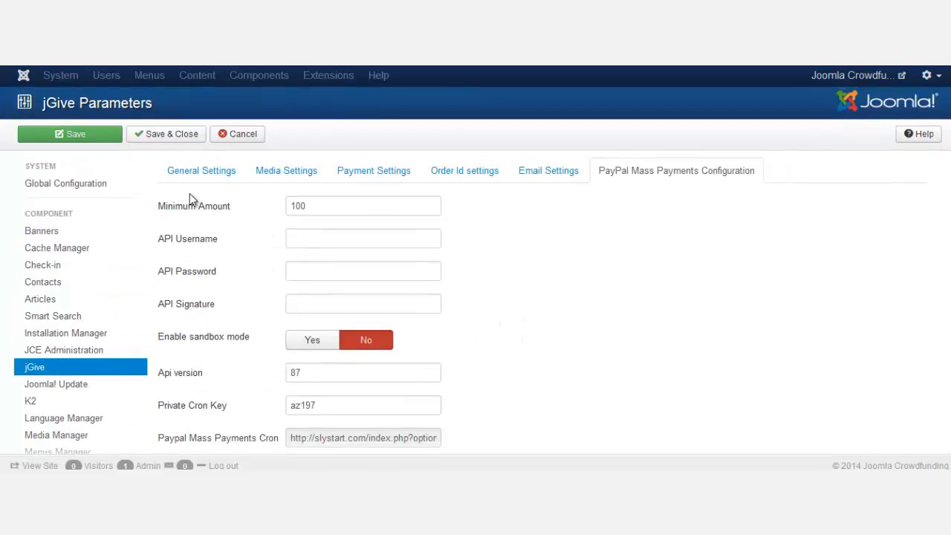
click(182, 173)
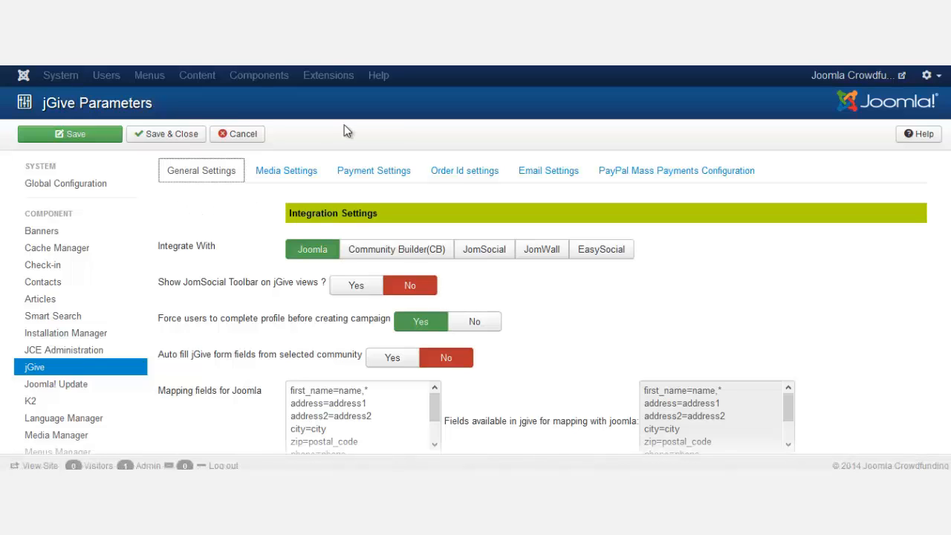
click(171, 135)
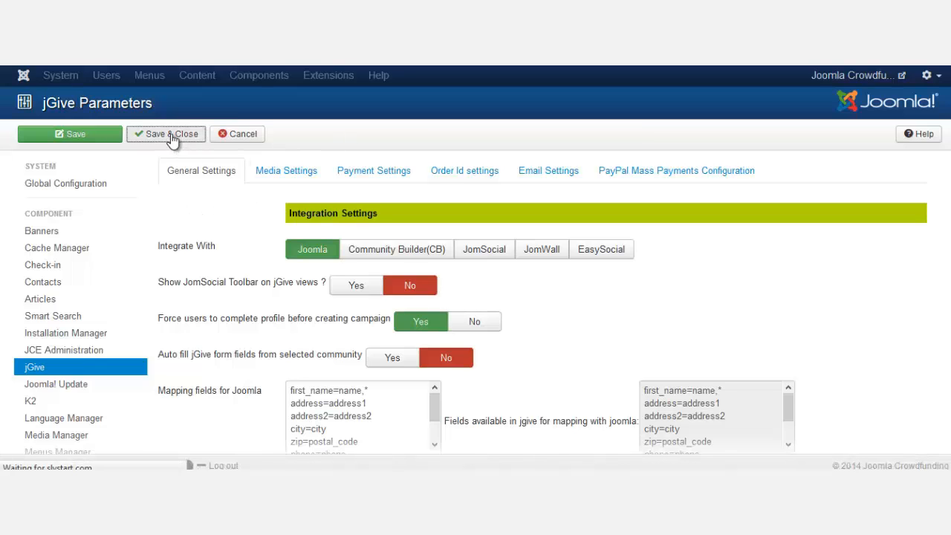